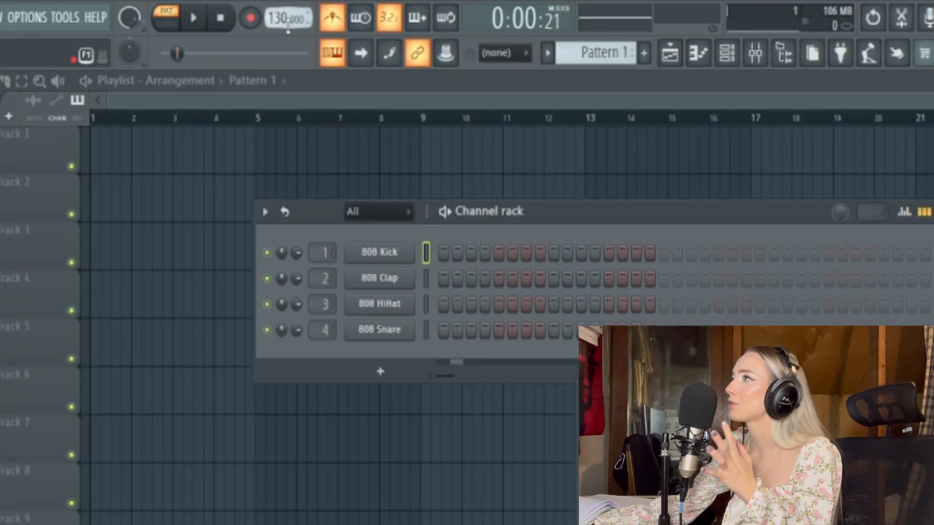
# - Lower the project tempo to 120 BPM
pyautogui.moveTo(287, 30)
pyautogui.mouseDown()
pyautogui.moveTo(288, 49)
pyautogui.moveTo(282, 37)
pyautogui.mouseUp()
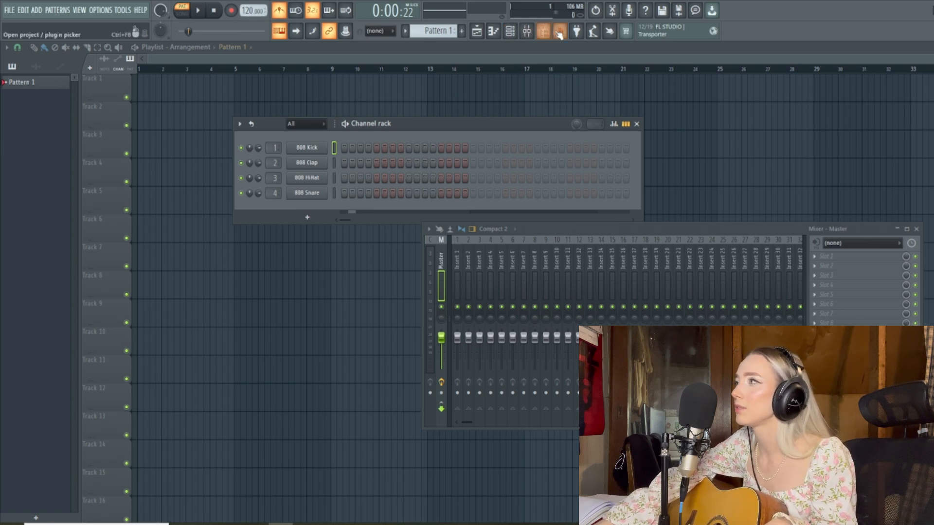
# - Tap in a project tempo of 100 BPM with the Tempo tapper, closing the tapper when done
pyautogui.click(610, 32)
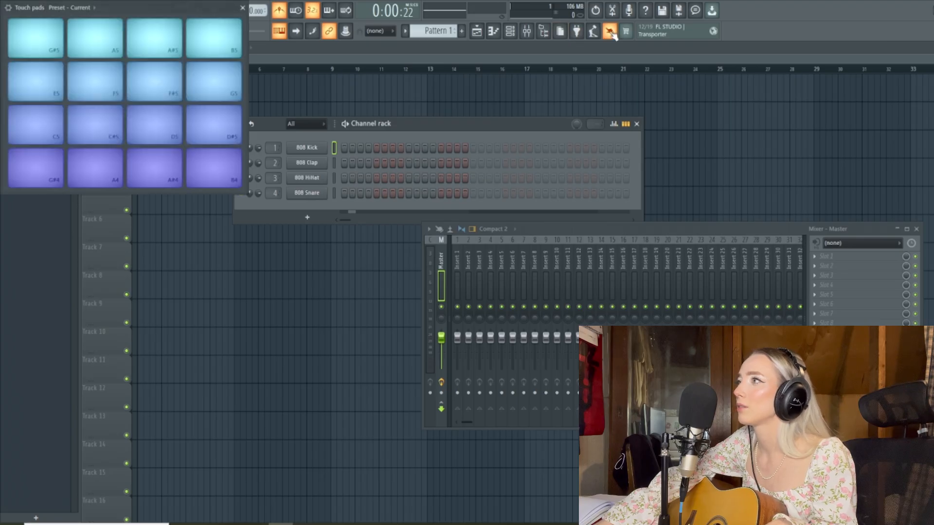
pyautogui.click(612, 33)
pyautogui.click(594, 32)
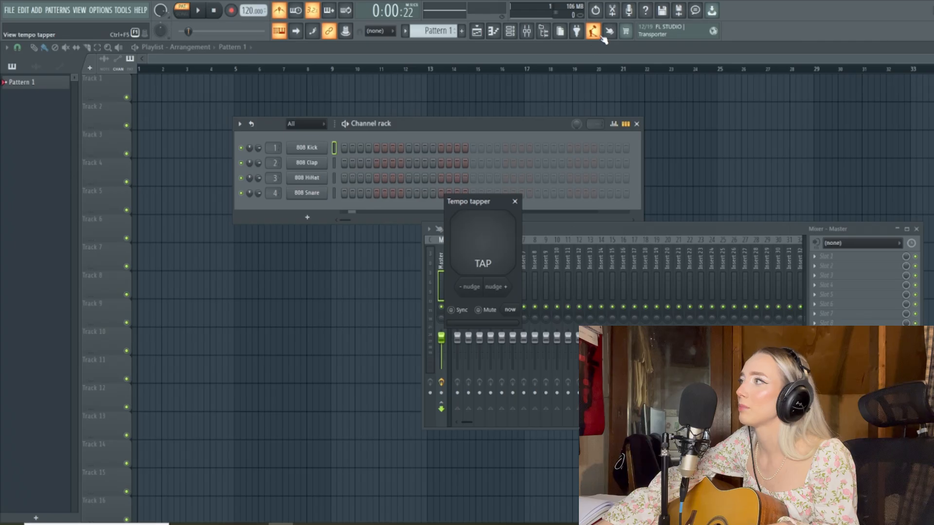
pyautogui.click(501, 238)
pyautogui.click(500, 239)
pyautogui.click(500, 239)
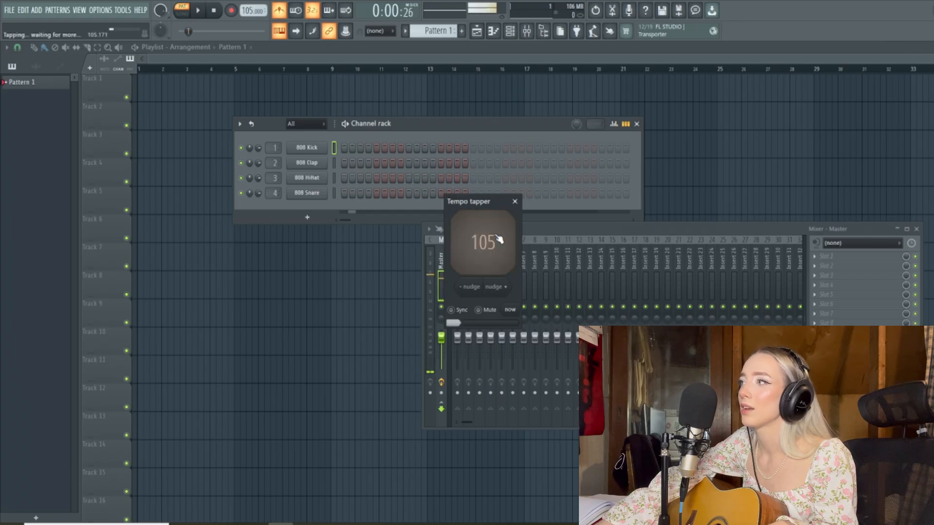
pyautogui.click(499, 239)
pyautogui.click(499, 239)
pyautogui.click(499, 239)
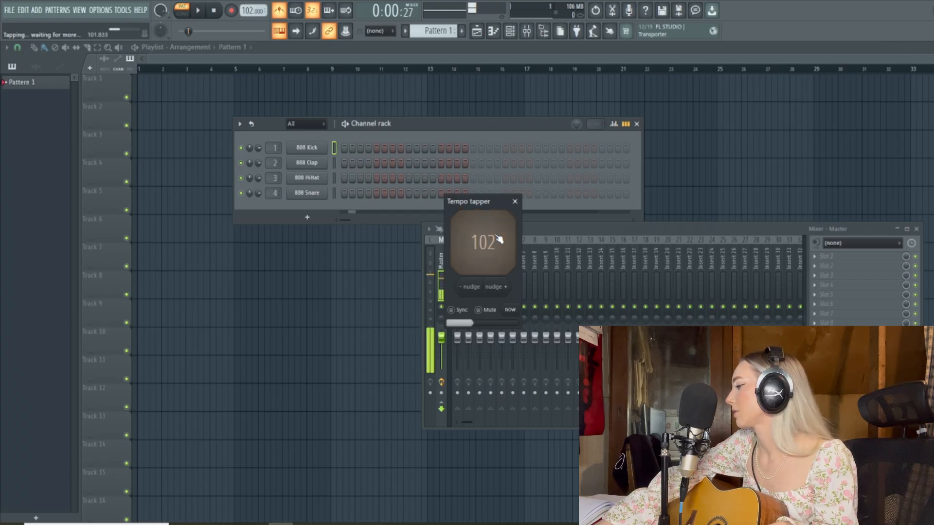
pyautogui.click(499, 239)
pyautogui.click(500, 240)
pyautogui.click(499, 240)
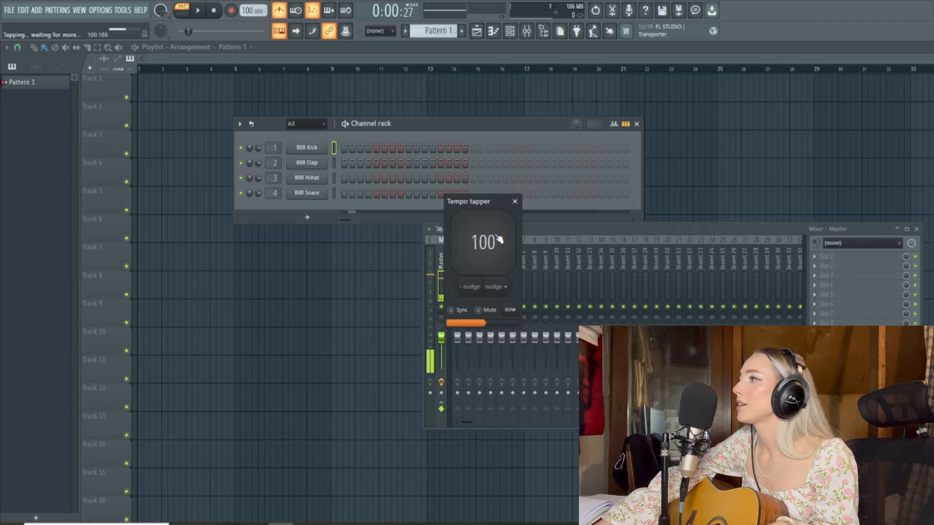
pyautogui.click(499, 239)
pyautogui.click(499, 239)
pyautogui.click(499, 239)
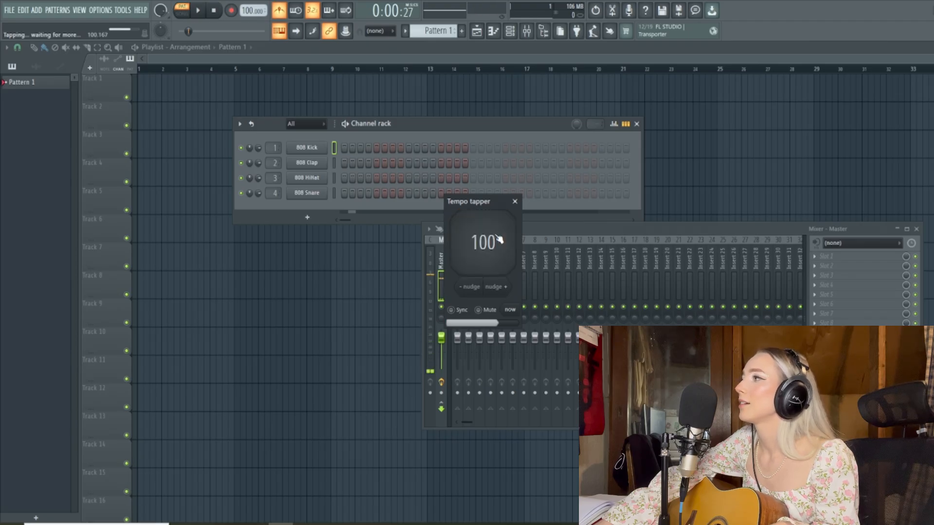
pyautogui.click(499, 239)
pyautogui.click(499, 239)
pyautogui.click(499, 239)
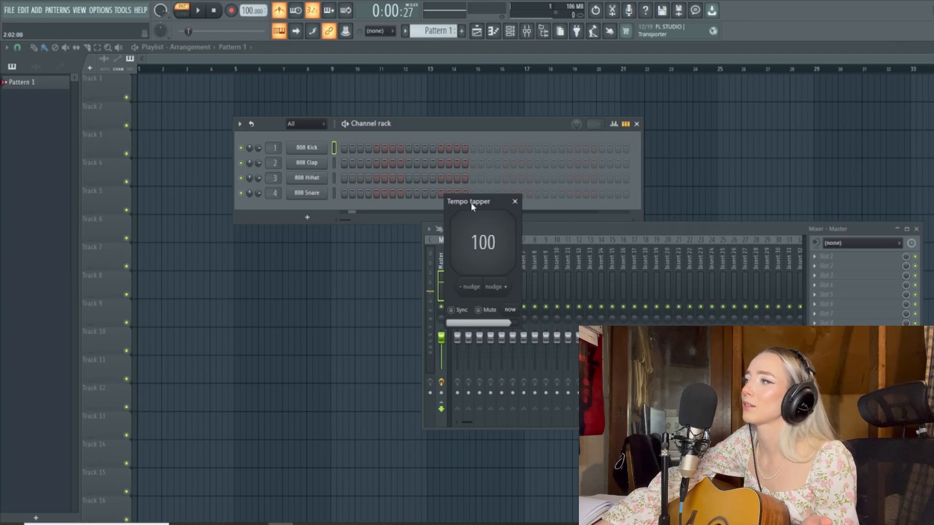
pyautogui.click(515, 201)
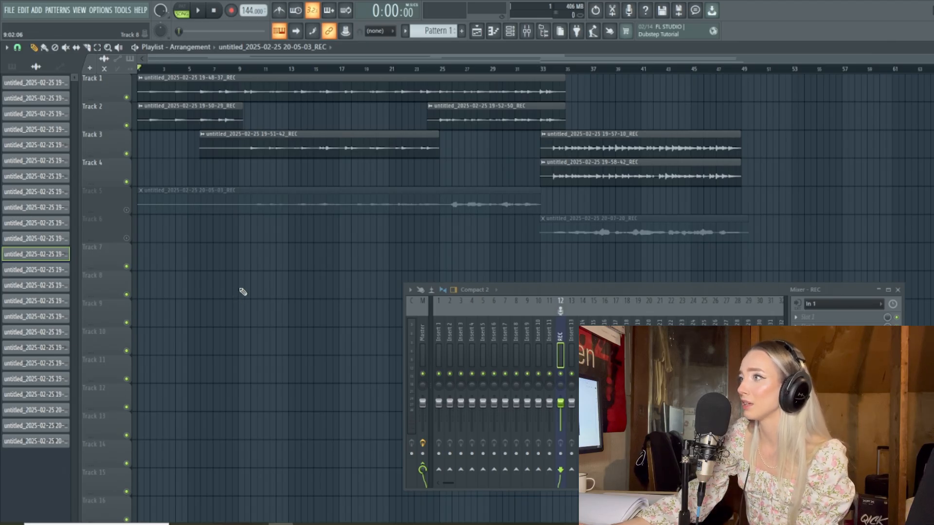
# - Rename the long audio clip on Track 1 as RGuitar
pyautogui.doubleClick(217, 79)
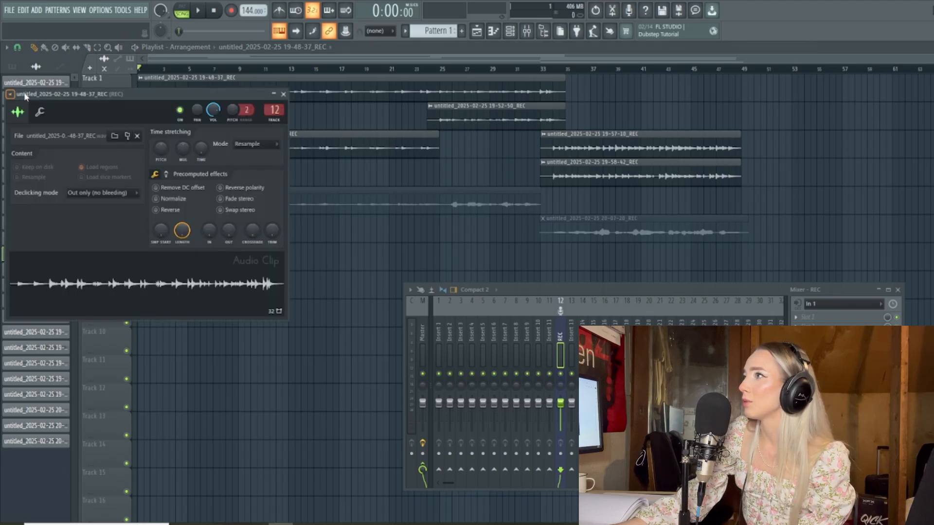
pyautogui.moveTo(25, 103); pyautogui.dragTo(167, 106)
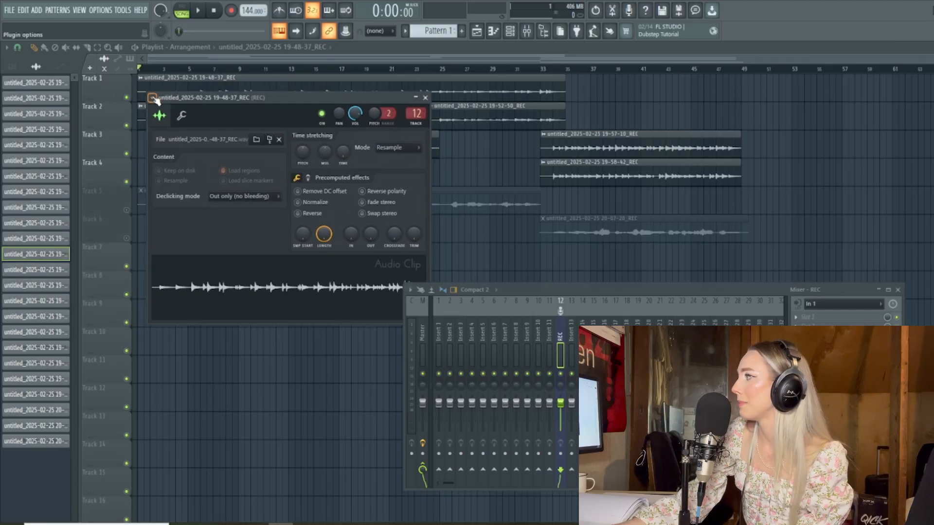
pyautogui.click(152, 97)
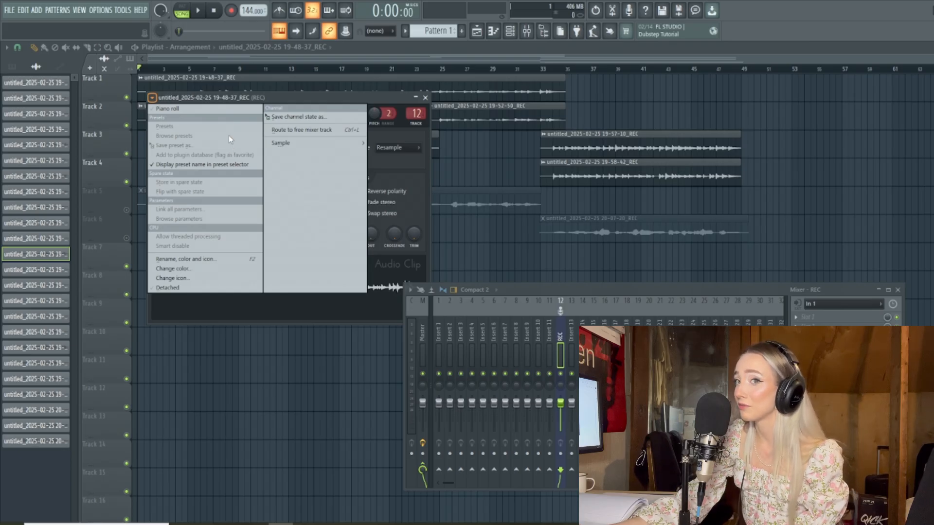
pyautogui.click(239, 100)
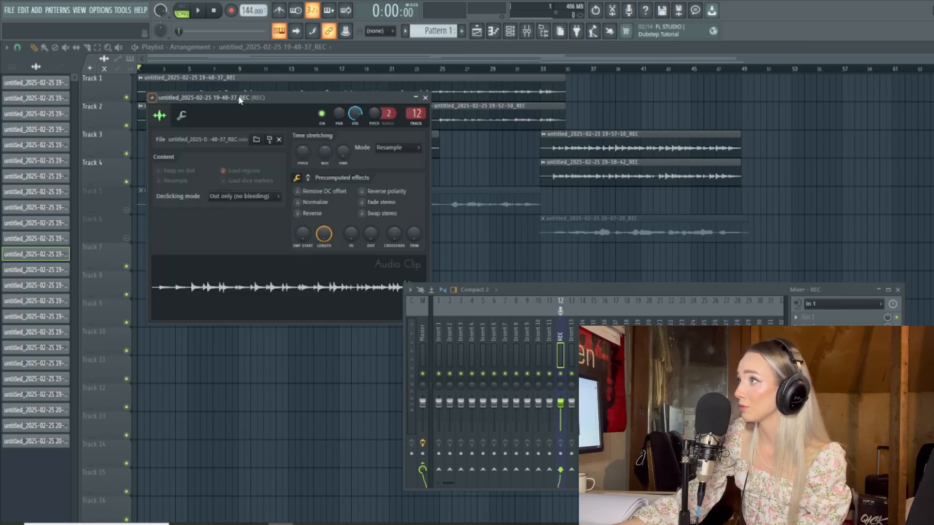
pyautogui.click(152, 98)
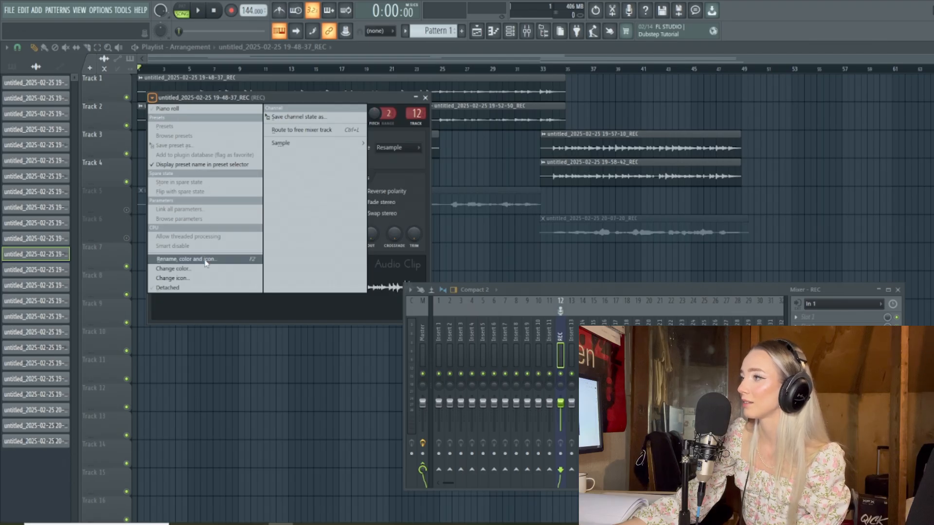
pyautogui.click(206, 259)
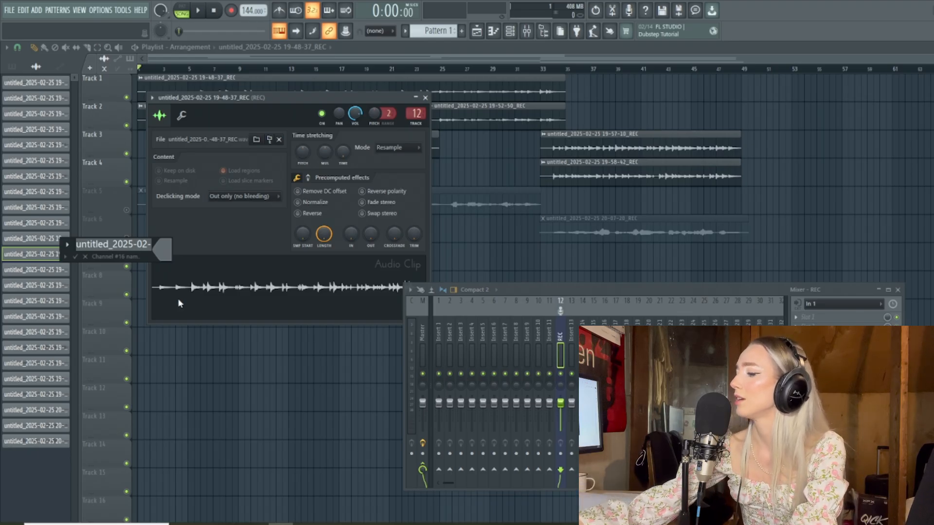
pyautogui.write('RGuitar')
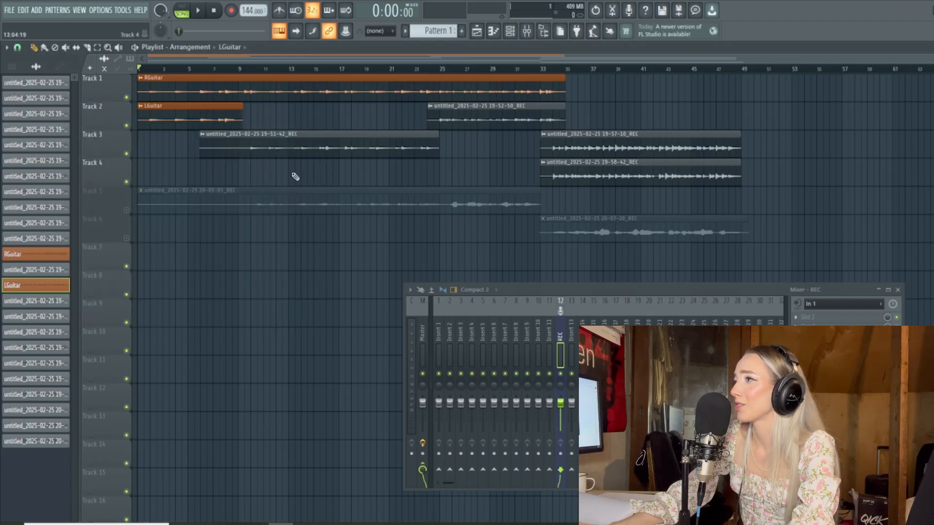
# - Rename the first audio clip on Track 3 as LGuitar and color it Sienna (#9F5F35)
pyautogui.doubleClick(292, 141)
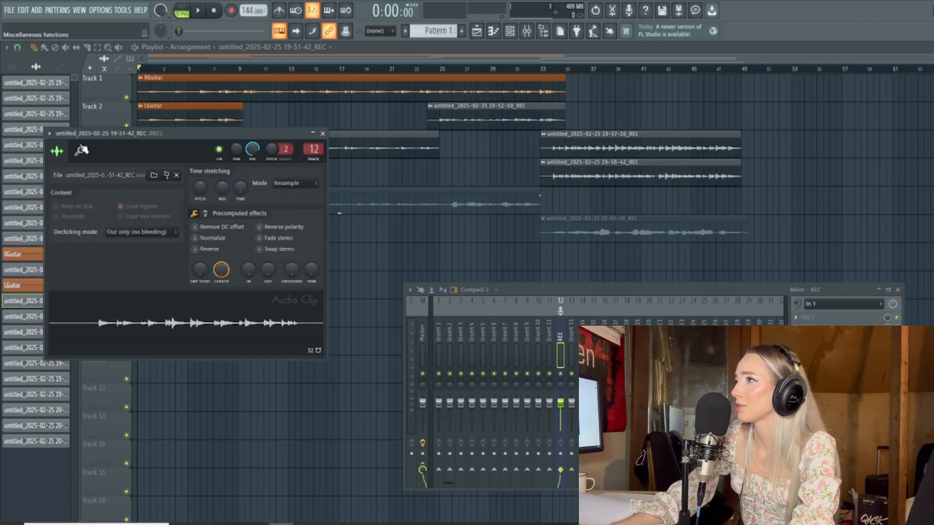
pyautogui.click(50, 135)
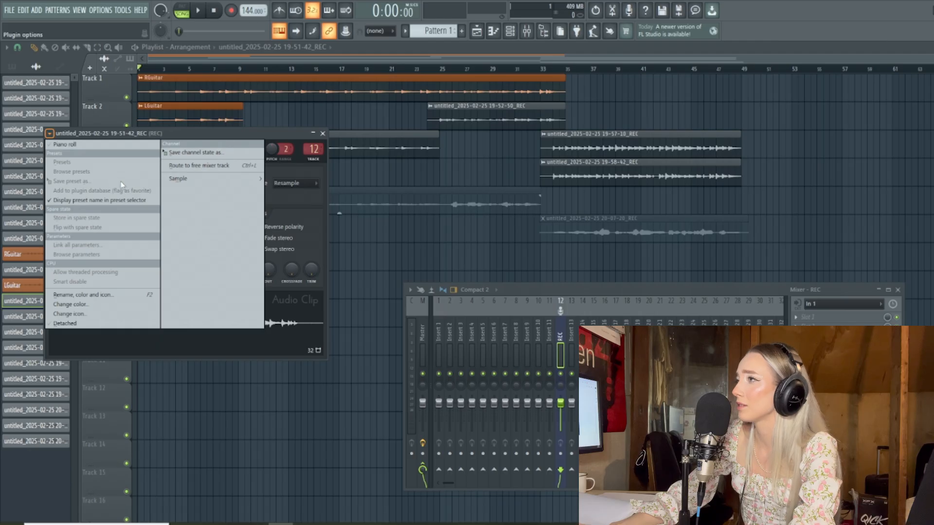
pyautogui.click(88, 295)
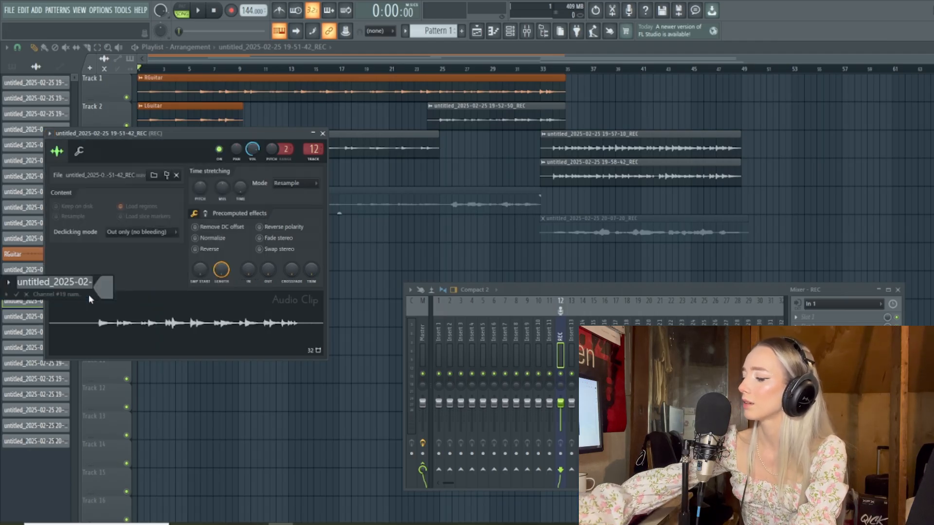
pyautogui.write('4')
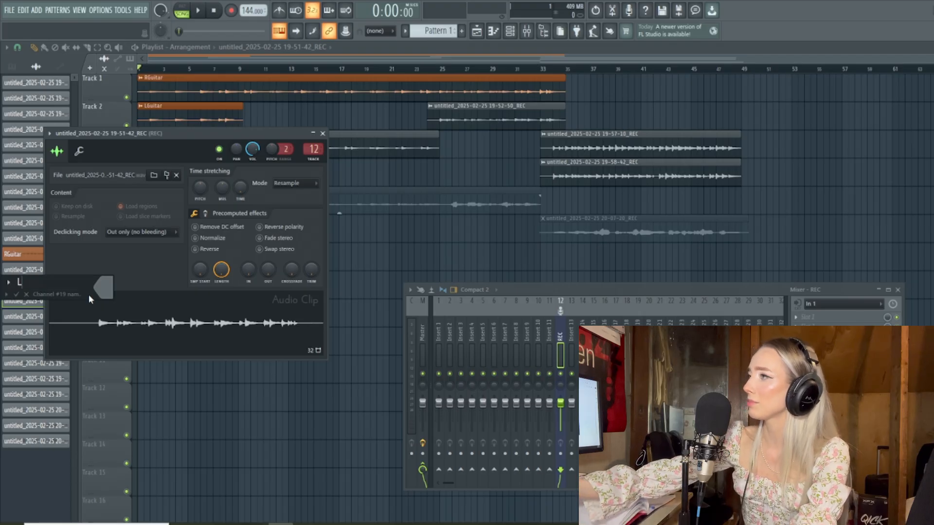
pyautogui.press('BackSpace')
pyautogui.write('L')
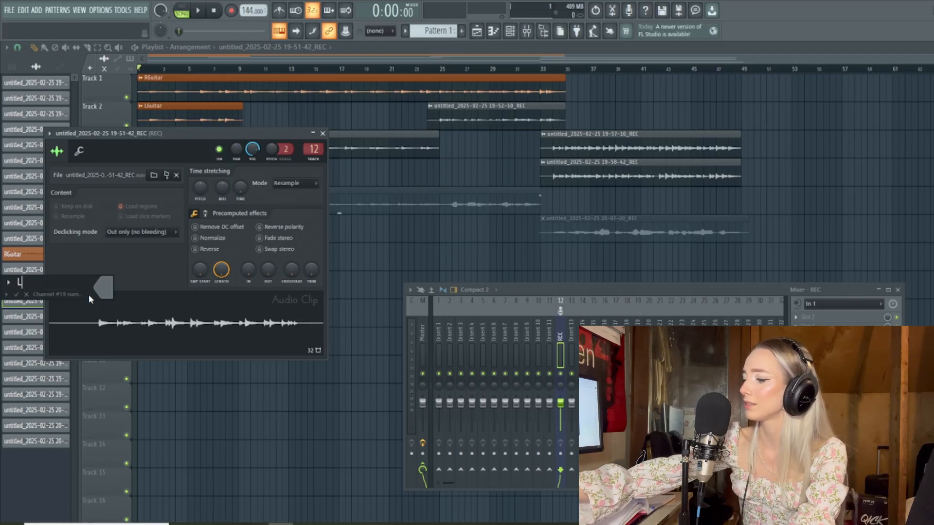
pyautogui.write('Gui')
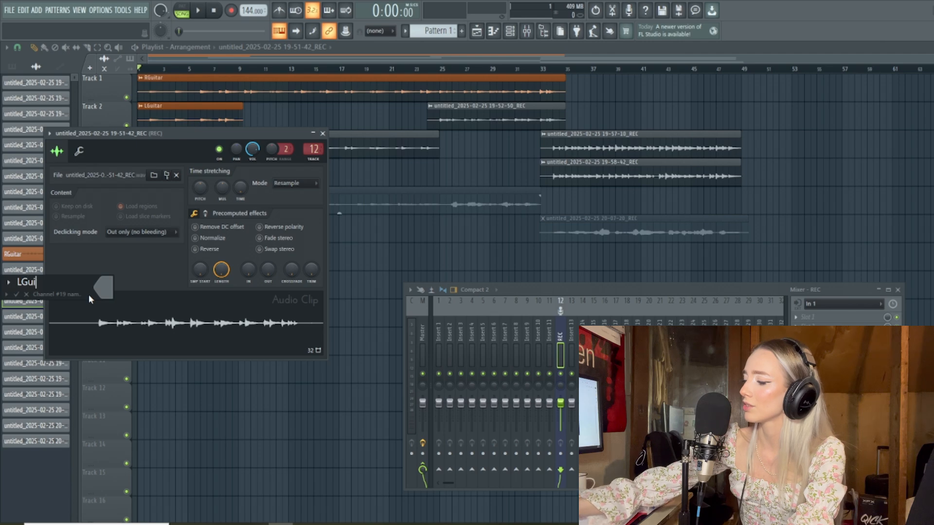
pyautogui.write('tar')
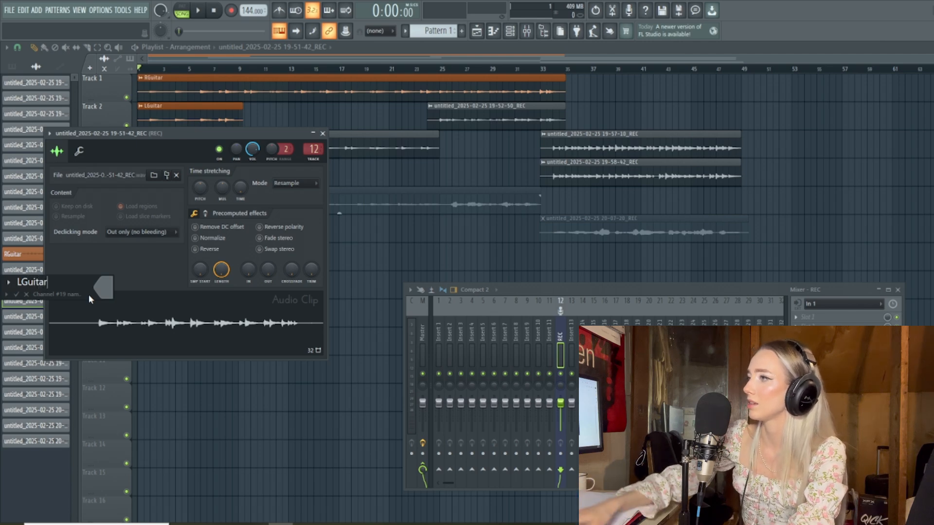
pyautogui.click(103, 298)
pyautogui.click(203, 316)
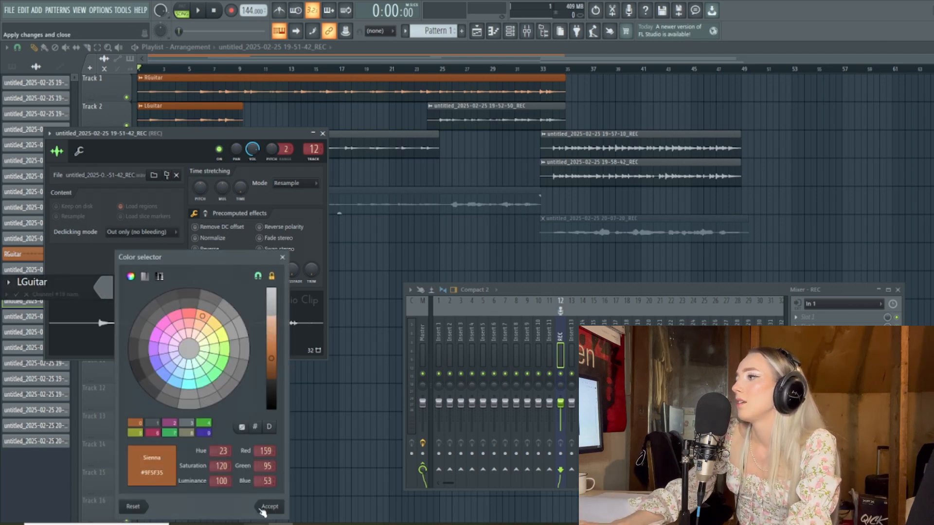
pyautogui.click(265, 511)
pyautogui.click(16, 294)
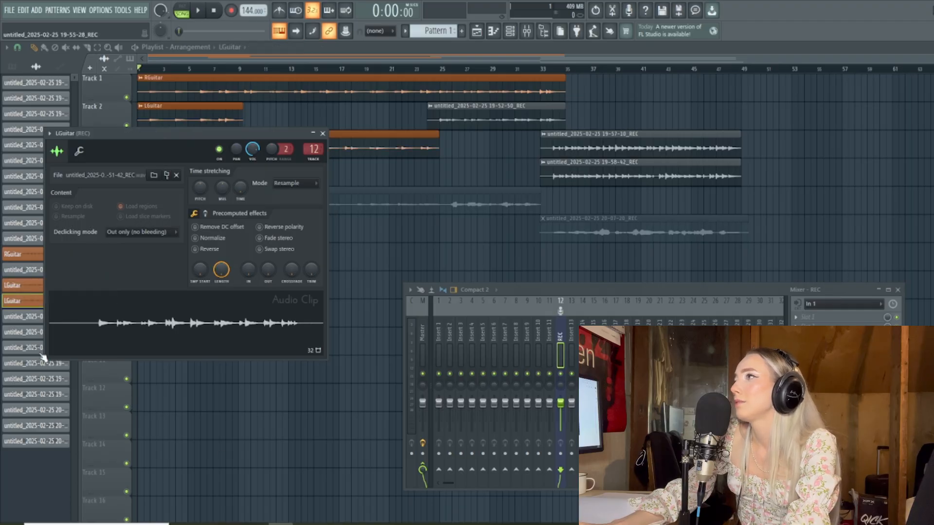
# - Rename the second audio clip on Track 2 as LGuitar and color it Sienna (#9F5F35)
pyautogui.doubleClick(511, 107)
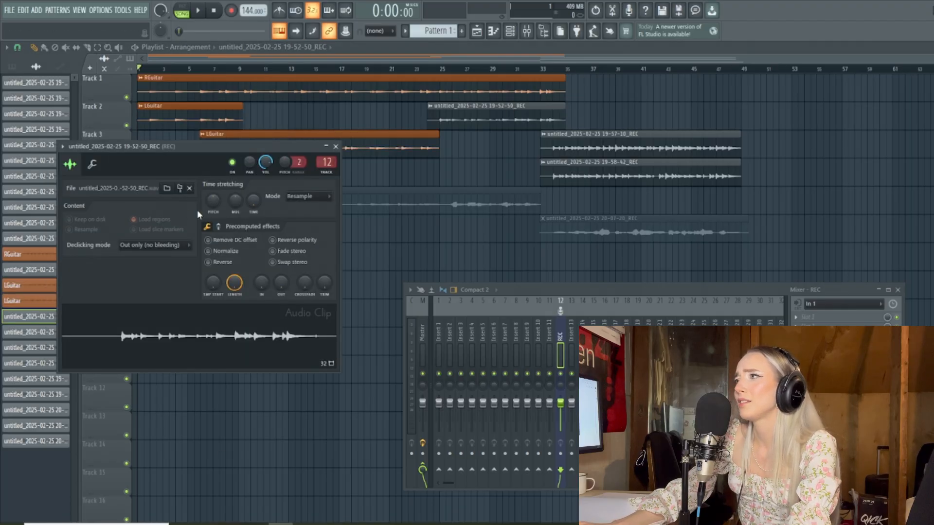
pyautogui.click(63, 146)
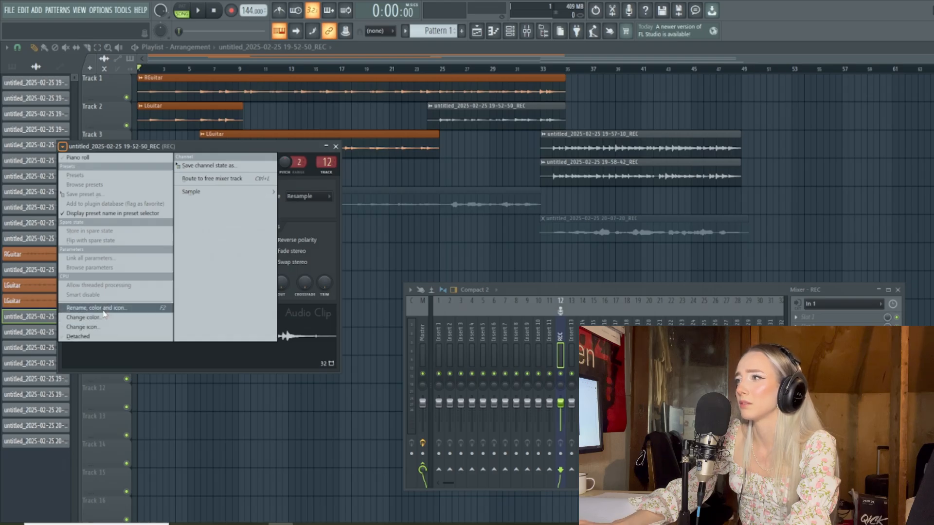
pyautogui.click(103, 309)
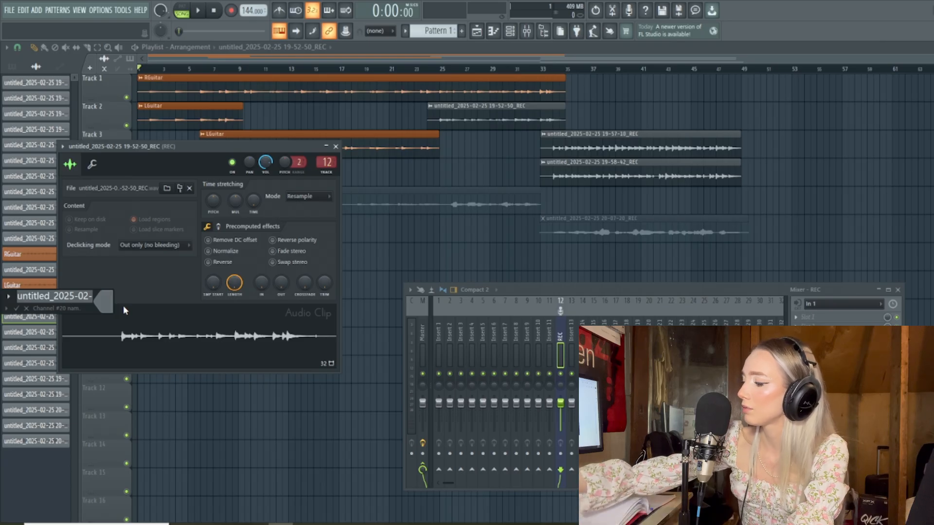
pyautogui.press('BackSpace')
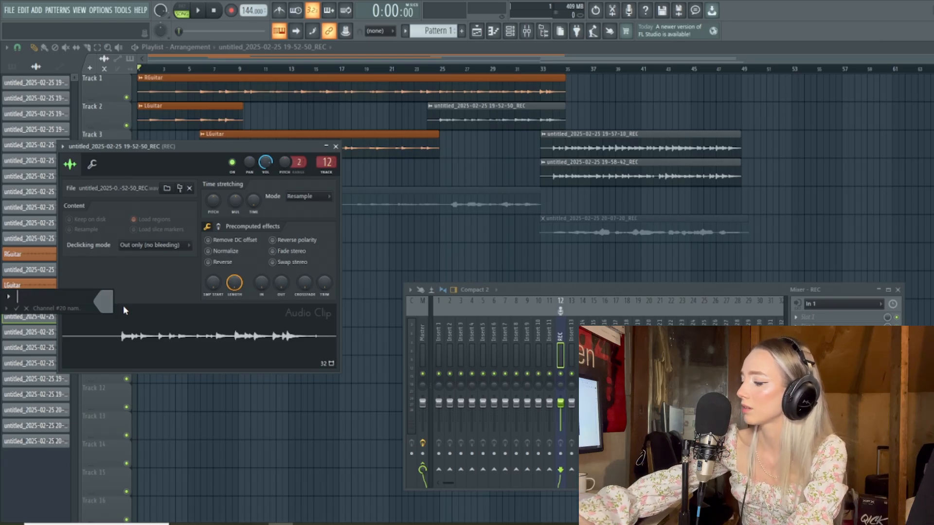
pyautogui.write('L')
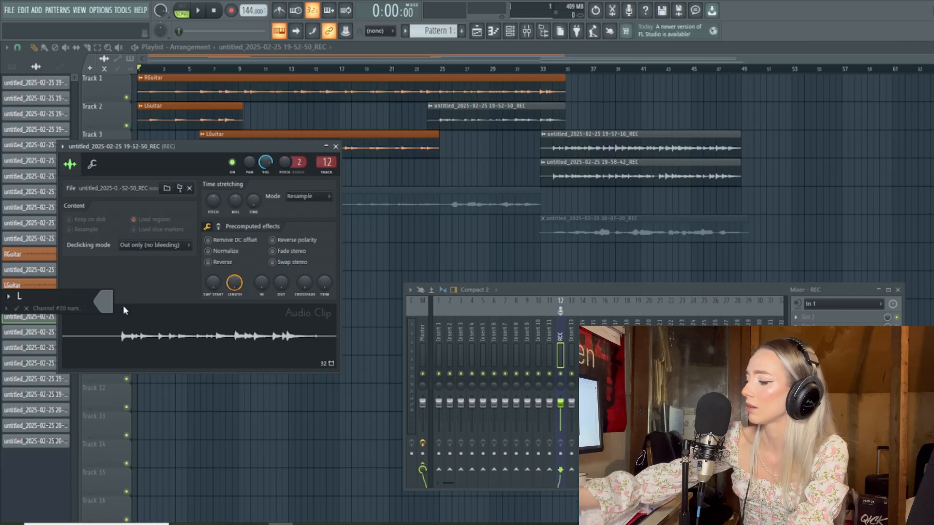
pyautogui.write('G')
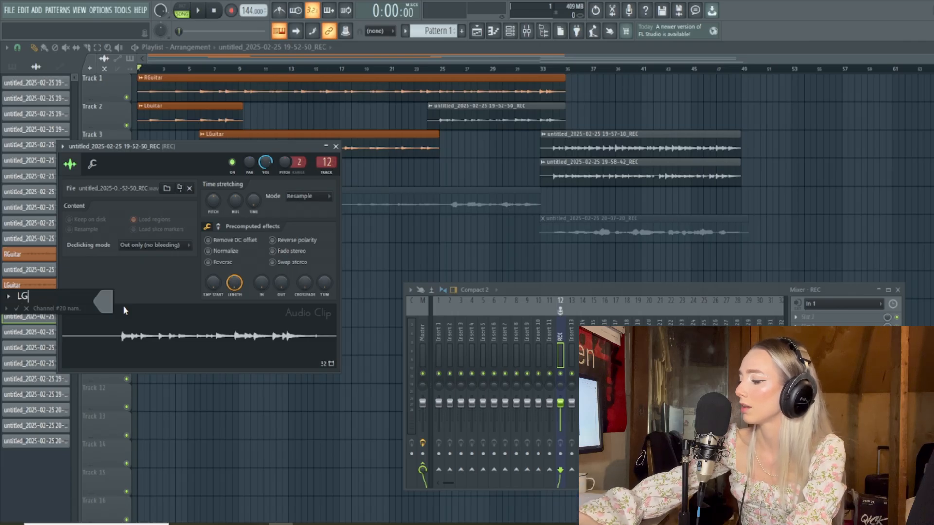
pyautogui.write('uit')
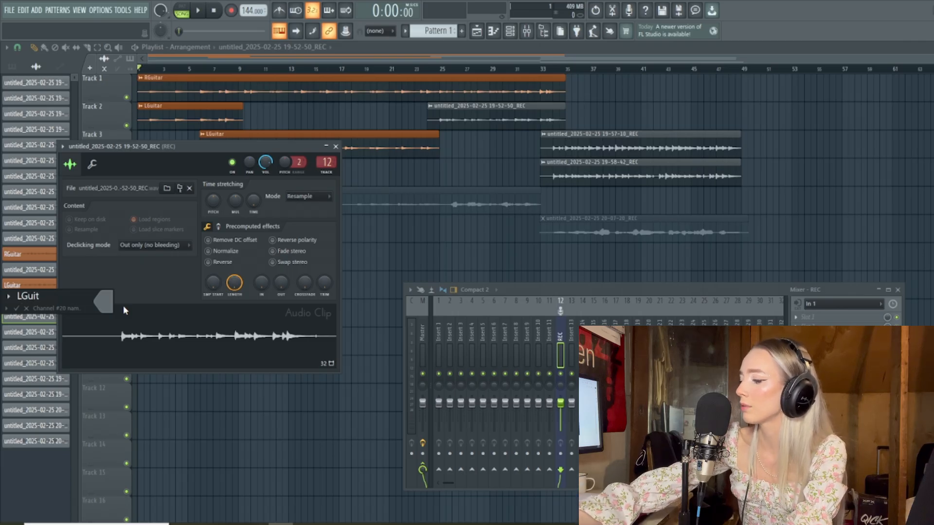
pyautogui.write('ar')
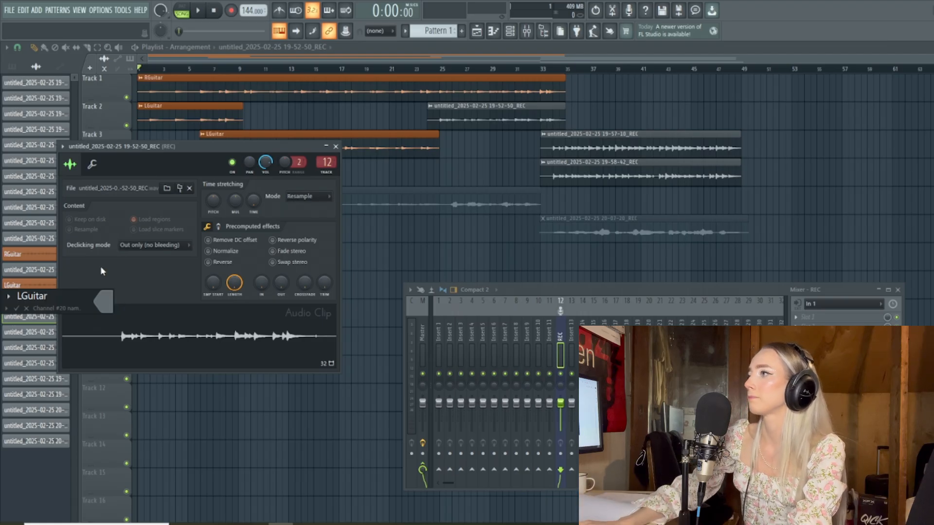
pyautogui.click(107, 299)
pyautogui.click(203, 316)
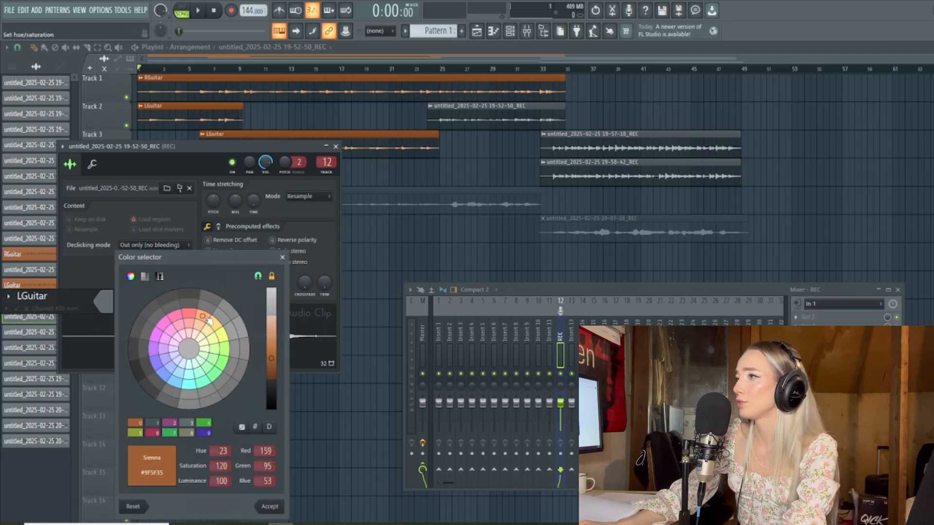
pyautogui.click(270, 505)
pyautogui.click(16, 308)
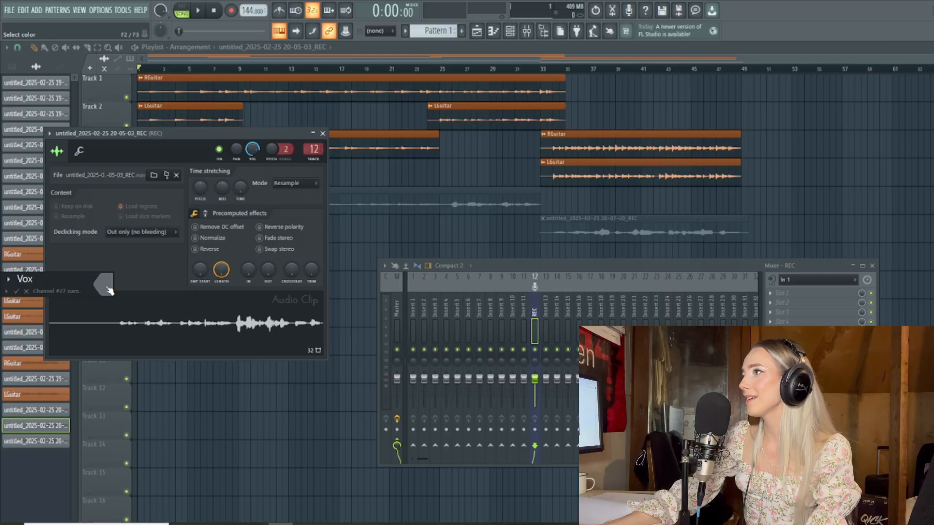
# - Color the verse vocal clip on Track 5 crimson pink and apply its new name, Vox
pyautogui.click(107, 288)
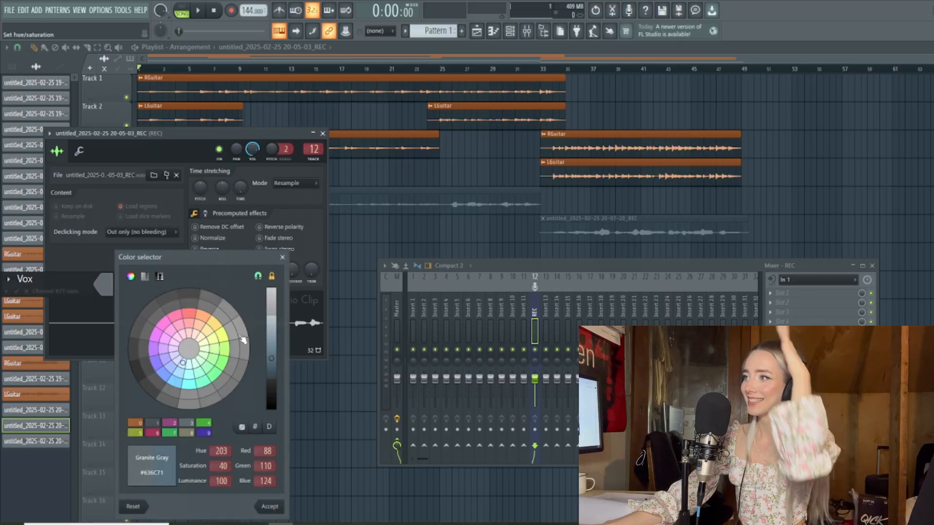
pyautogui.click(189, 328)
pyautogui.click(268, 506)
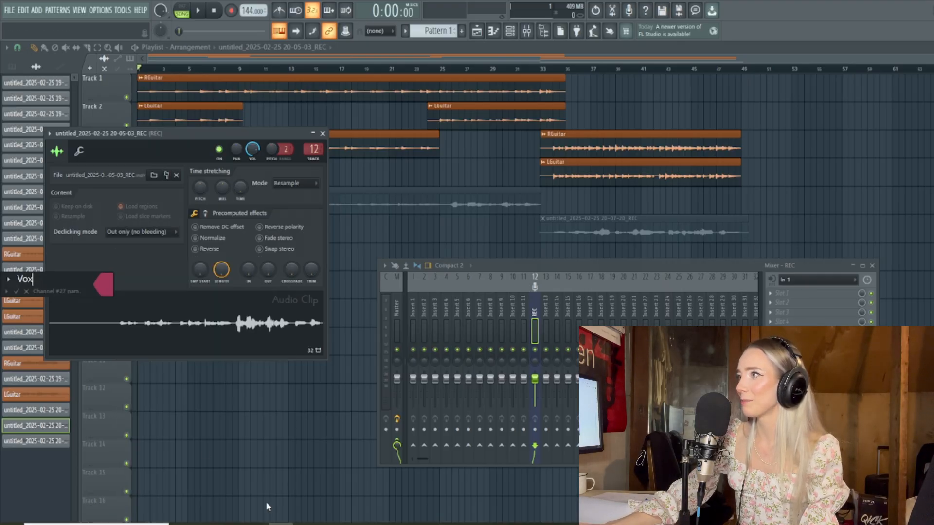
pyautogui.click(26, 293)
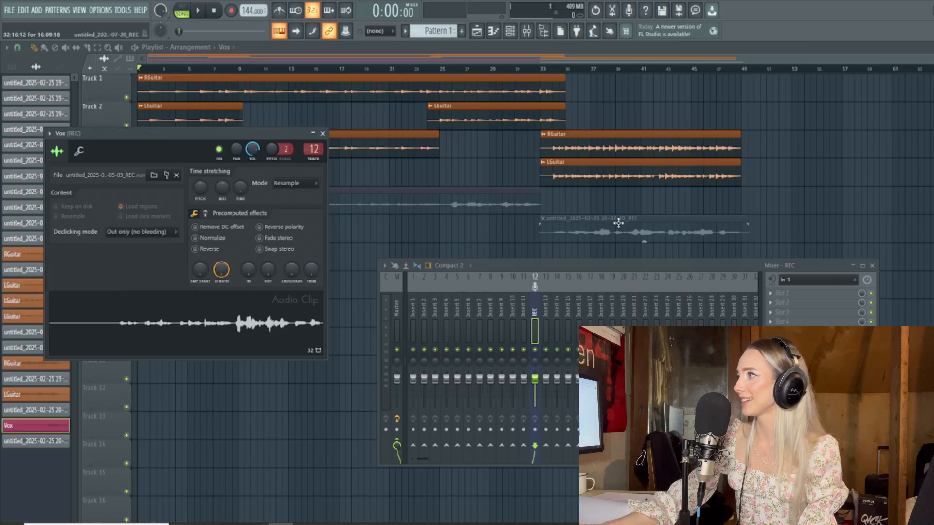
# - Rename mixer track Insert 5 as RGuitar
pyautogui.moveTo(586, 260); pyautogui.dragTo(602, 250)
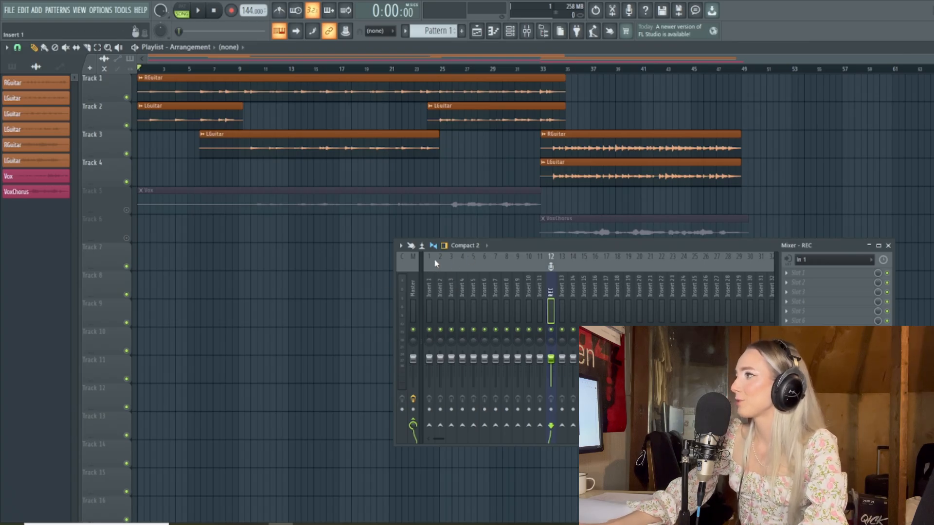
pyautogui.click(476, 267)
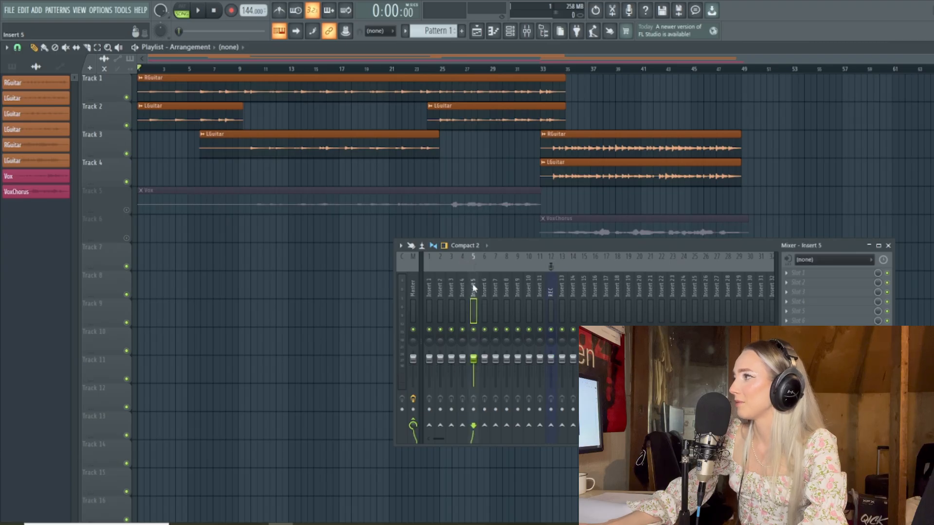
pyautogui.rightClick(474, 287)
pyautogui.click(496, 286)
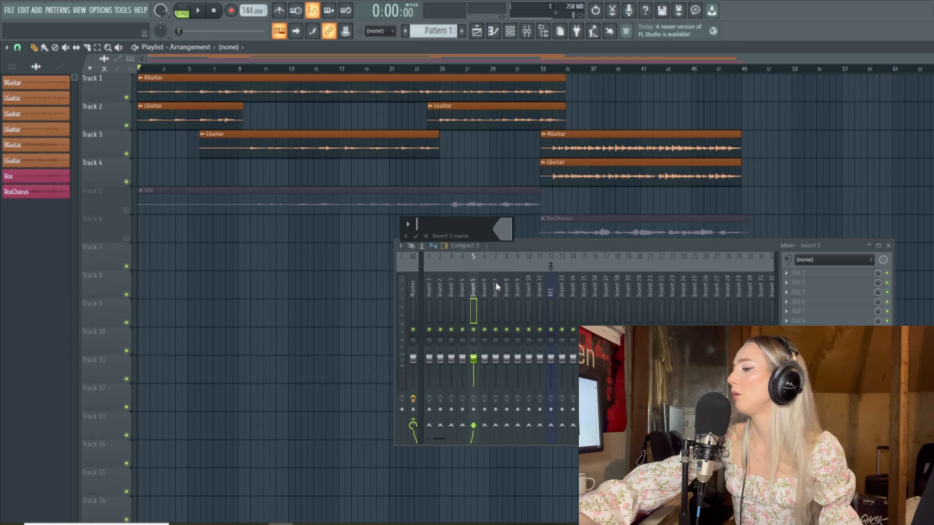
pyautogui.write('RG')
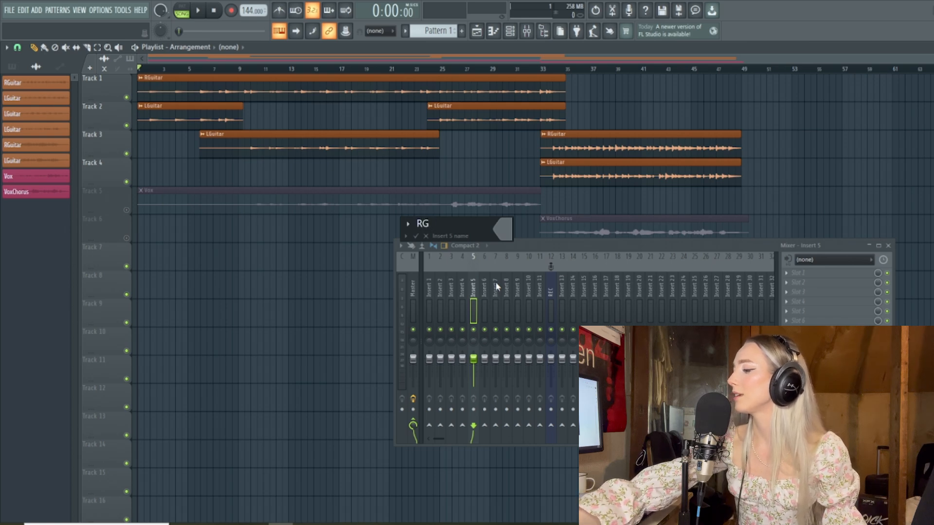
pyautogui.write('uita')
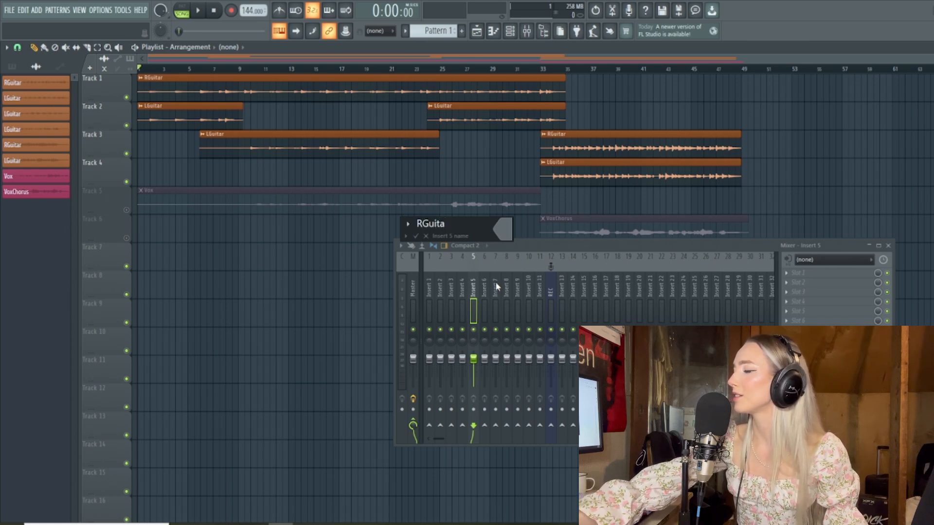
pyautogui.write('r')
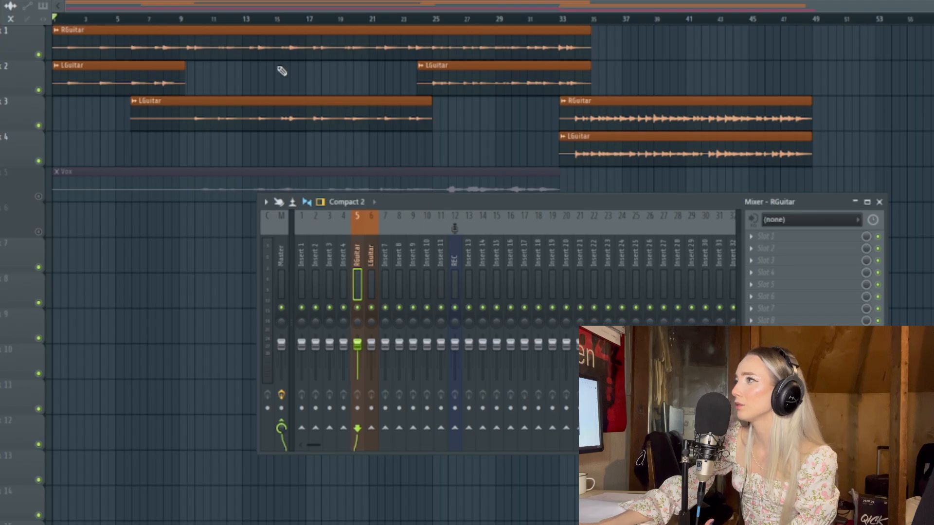
# - Open the channel settings of the RGuitar clip on Track 1 and shift the mixer window clear of them
pyautogui.doubleClick(319, 29)
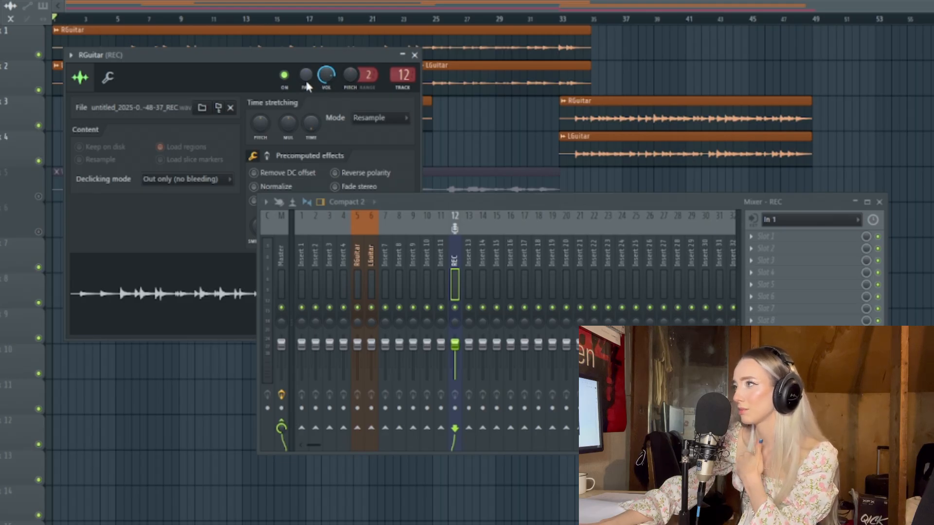
pyautogui.moveTo(384, 198); pyautogui.dragTo(448, 215)
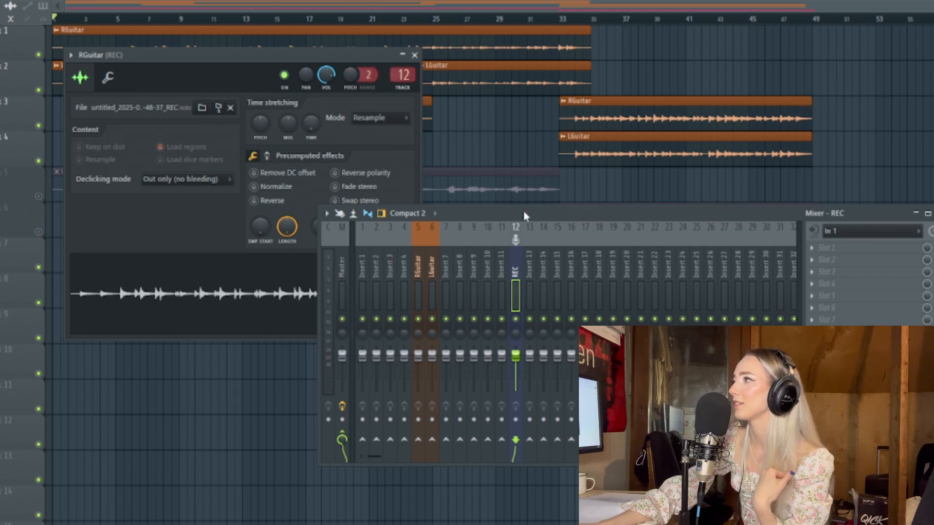
pyautogui.moveTo(524, 213); pyautogui.dragTo(546, 212)
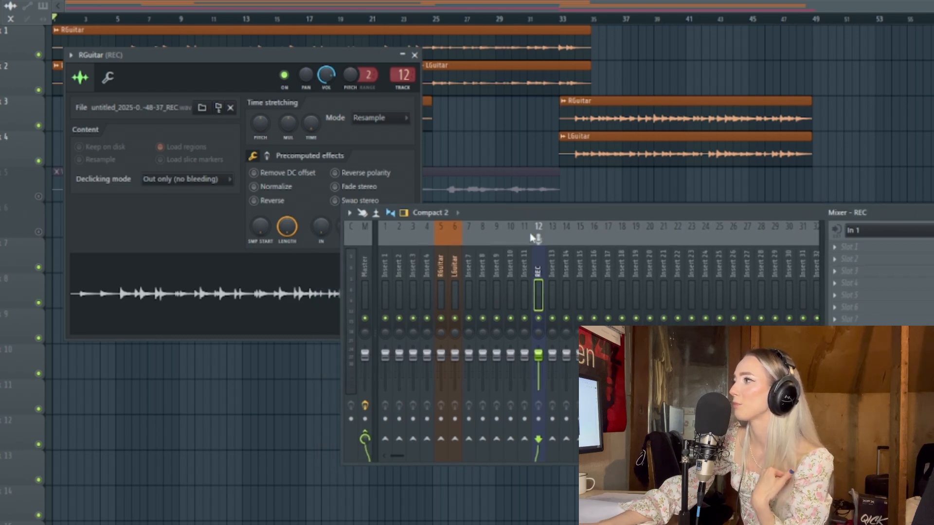
# - Pan the RGuitar mixer track to the right and the LGuitar mixer track to the left, closing the RGuitar channel settings
pyautogui.click(440, 334)
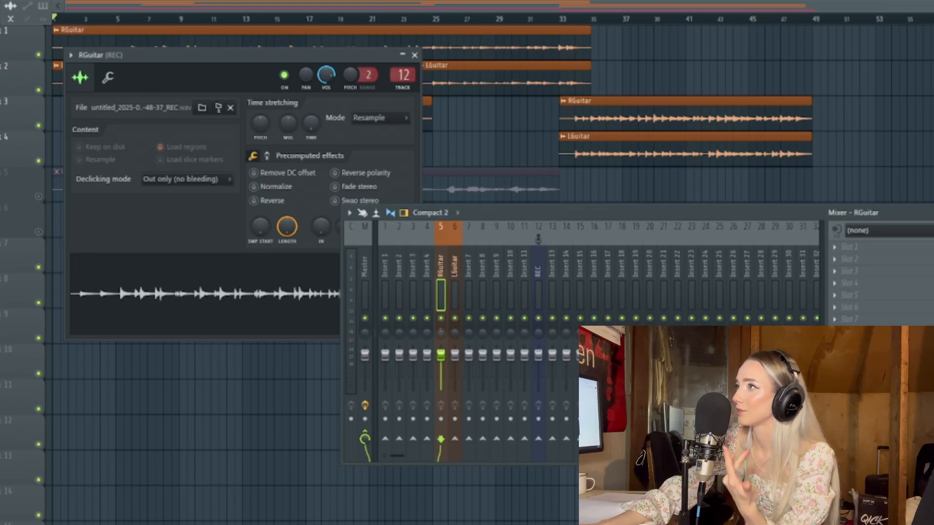
pyautogui.moveTo(613, 209); pyautogui.dragTo(460, 115)
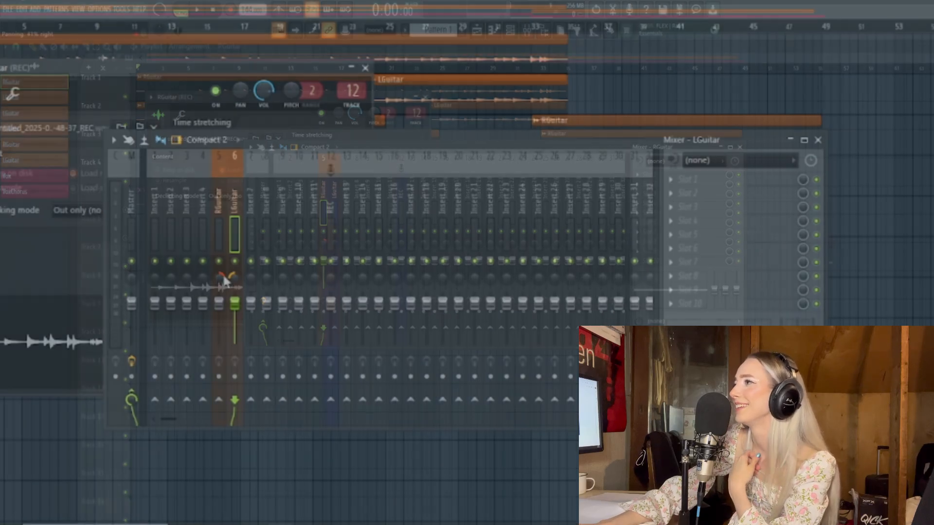
pyautogui.click(322, 243)
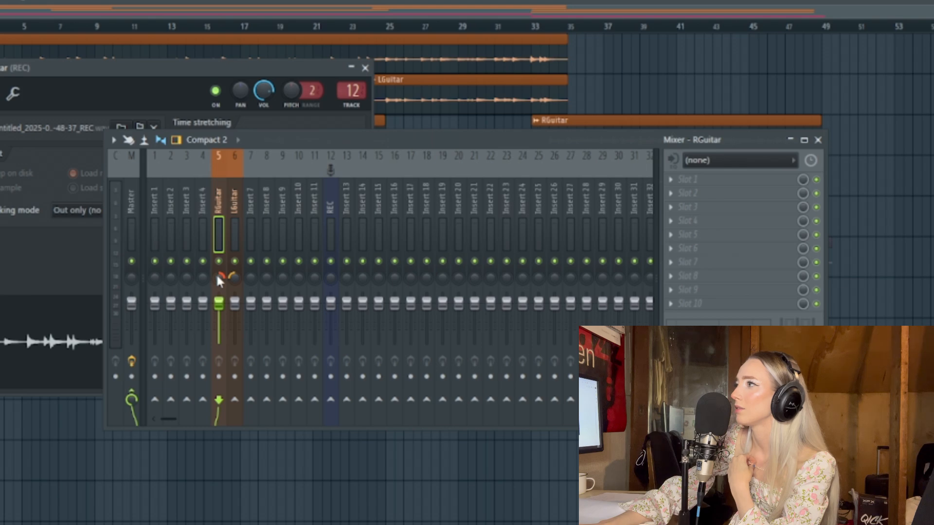
pyautogui.click(232, 161)
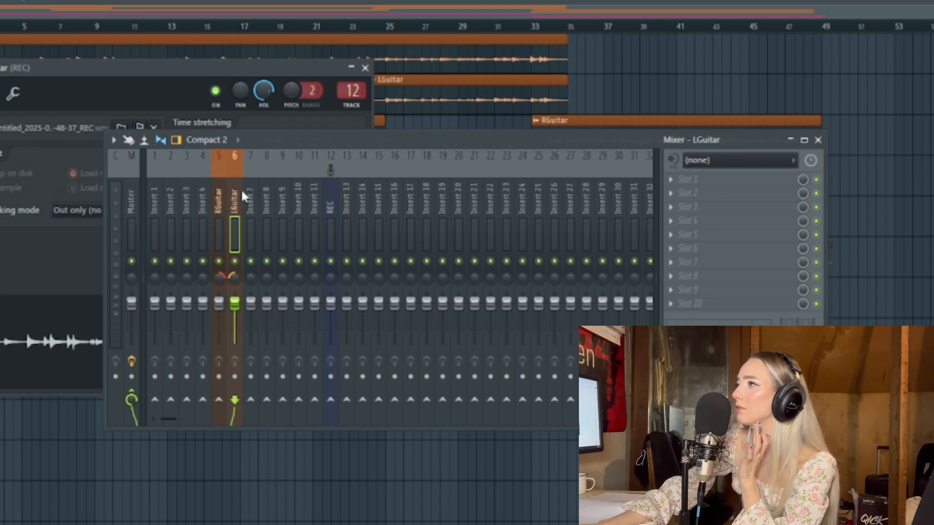
pyautogui.click(364, 68)
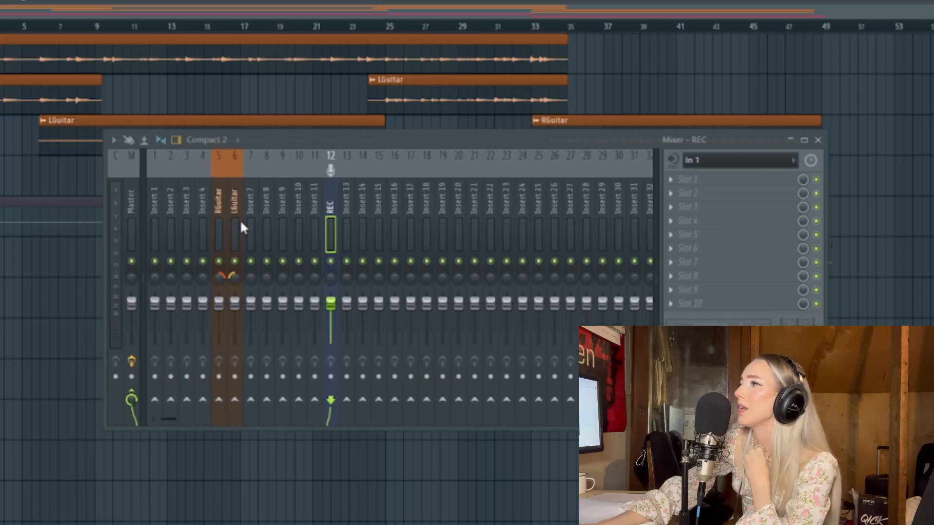
# - Rename mixer track Insert 7 as MainGeffects
pyautogui.click(254, 205)
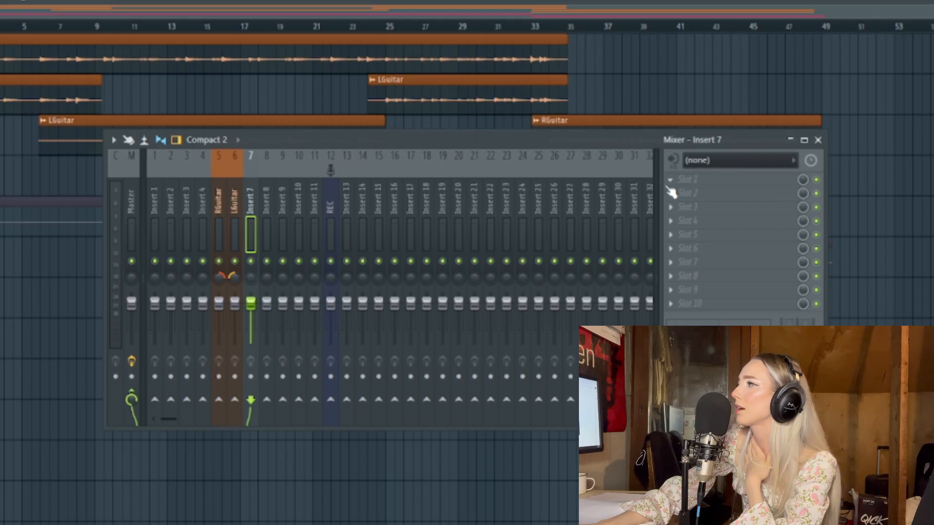
pyautogui.rightClick(251, 195)
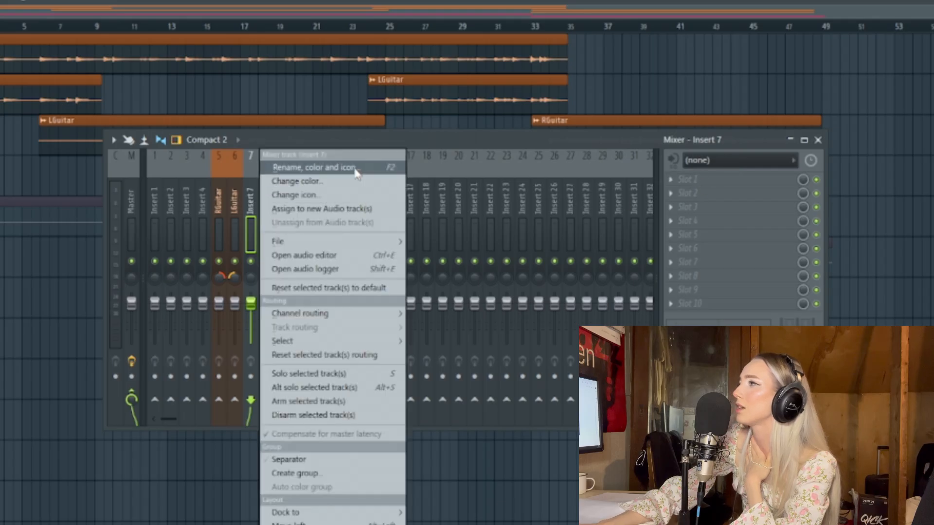
pyautogui.click(358, 170)
pyautogui.write('Mai')
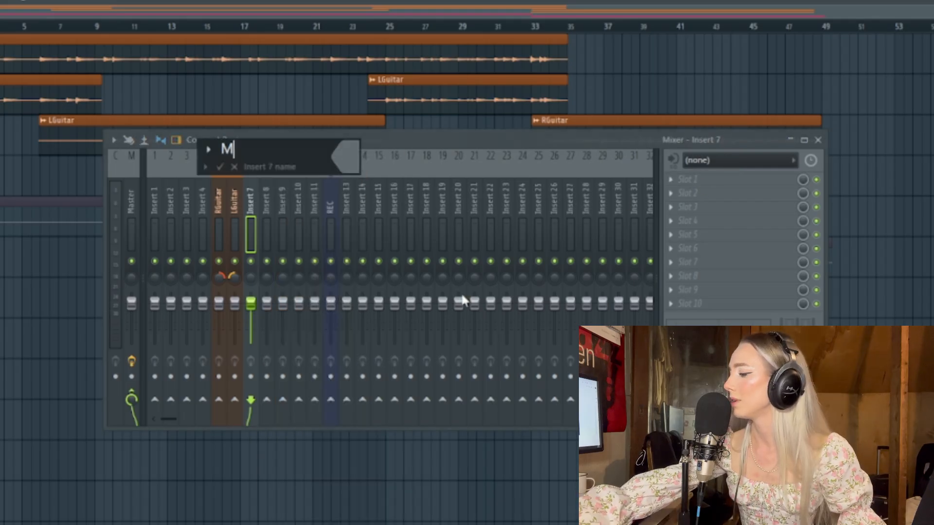
pyautogui.write('n')
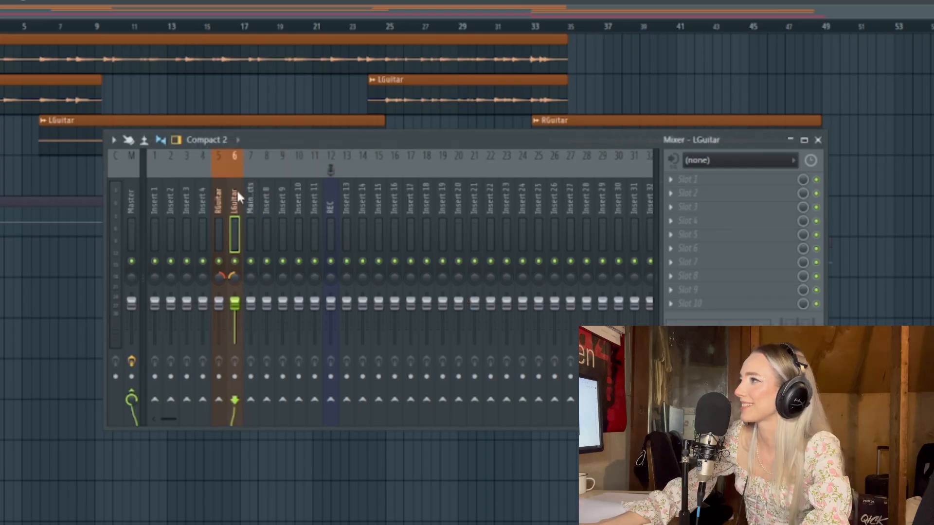
# - Route the RGuitar and LGuitar mixer tracks to the MainGeffects track
pyautogui.click(217, 184)
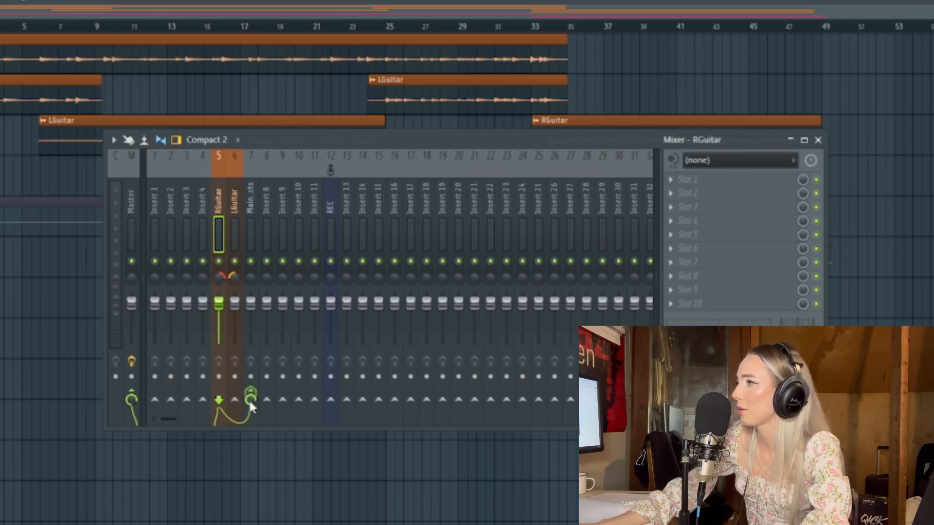
pyautogui.click(232, 203)
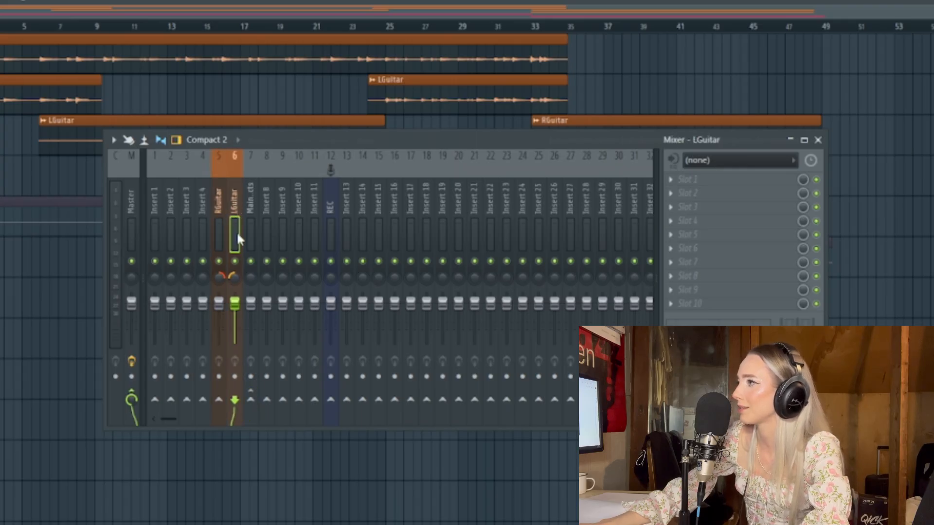
pyautogui.click(251, 399)
# - Color the MainGeffects mixer track yellow
pyautogui.click(253, 191)
pyautogui.rightClick(253, 190)
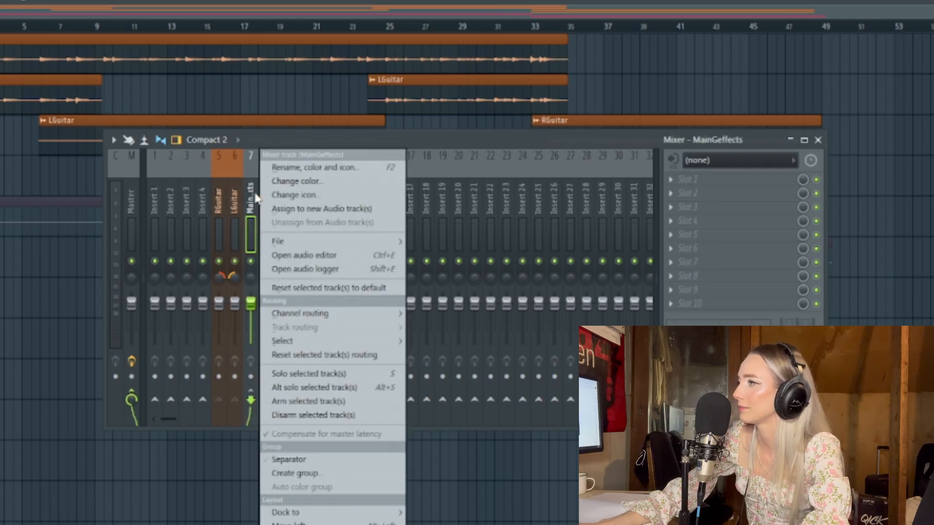
pyautogui.click(320, 185)
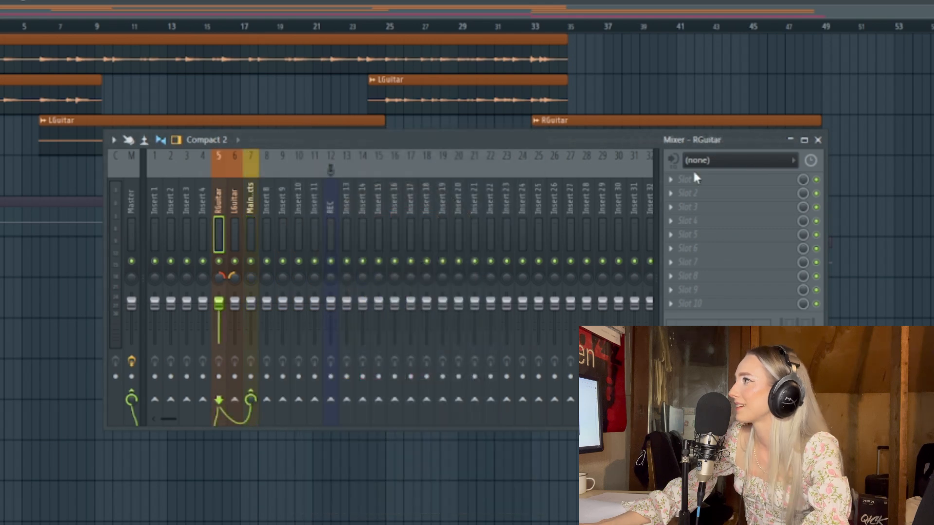
# - Load Fruity Parametric EQ 2 in the first effect slot of the RGuitar mixer track and open the options of EQ band 1
pyautogui.click(680, 180)
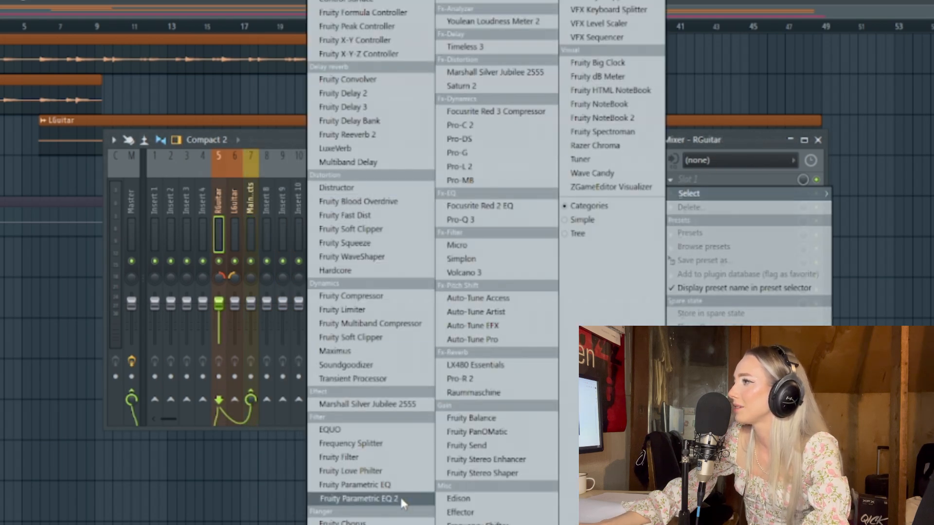
pyautogui.click(384, 499)
pyautogui.moveTo(70, 134); pyautogui.dragTo(333, 94)
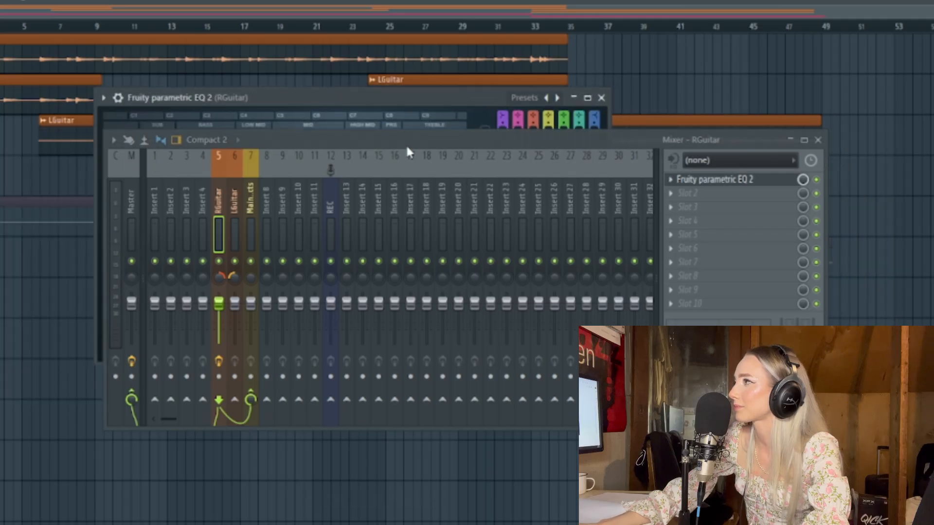
pyautogui.moveTo(407, 145); pyautogui.dragTo(687, 368)
pyautogui.moveTo(432, 103); pyautogui.dragTo(392, 92)
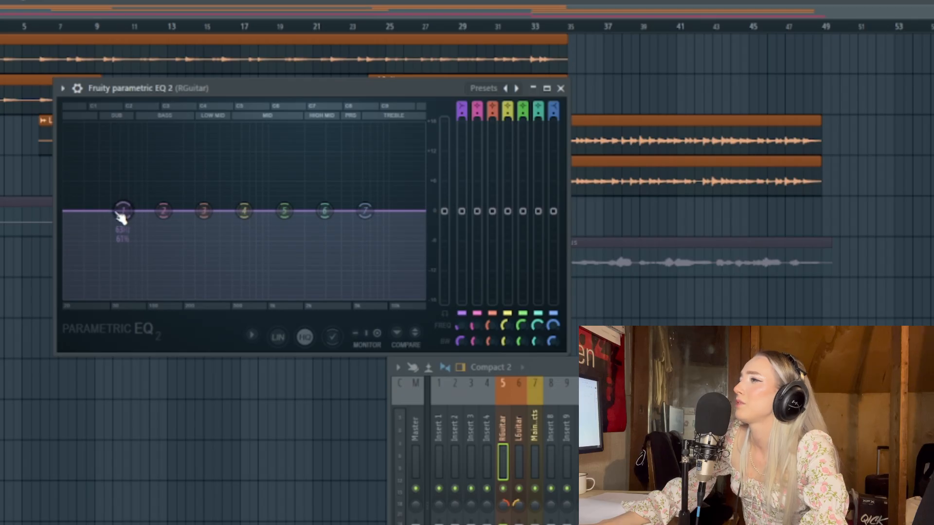
pyautogui.rightClick(123, 211)
pyautogui.moveTo(158, 250)
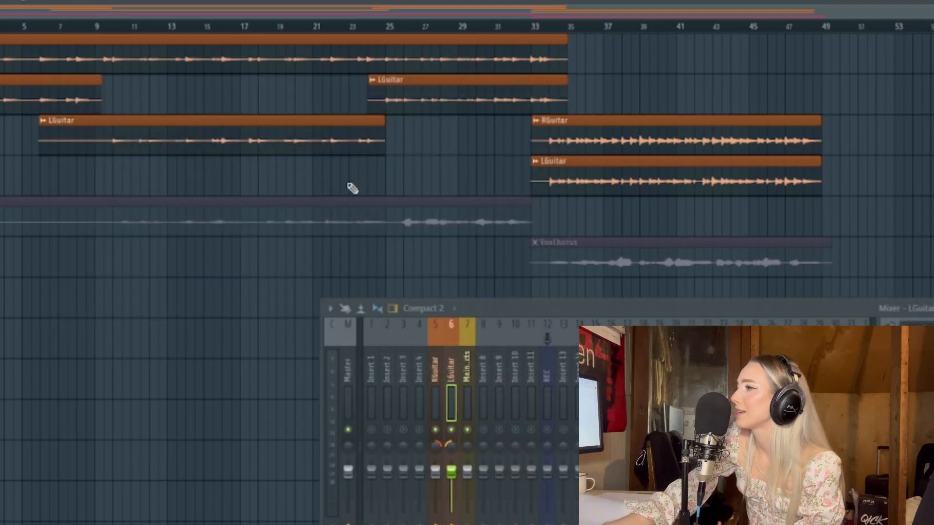
# - Load Marshall Silver Jubilee 2555 in the first effect slot of MainGeffects and reposition the amp and mixer windows
pyautogui.click(465, 362)
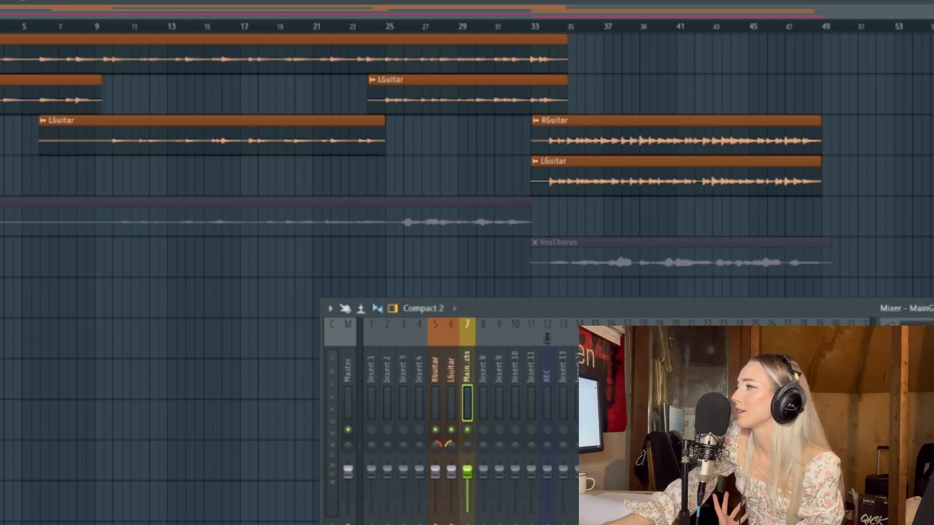
pyautogui.click(889, 343)
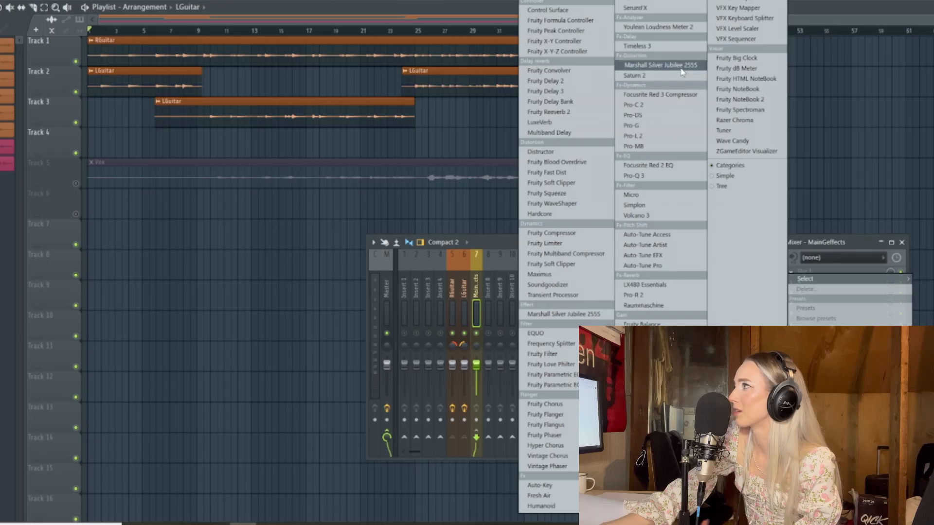
pyautogui.click(660, 64)
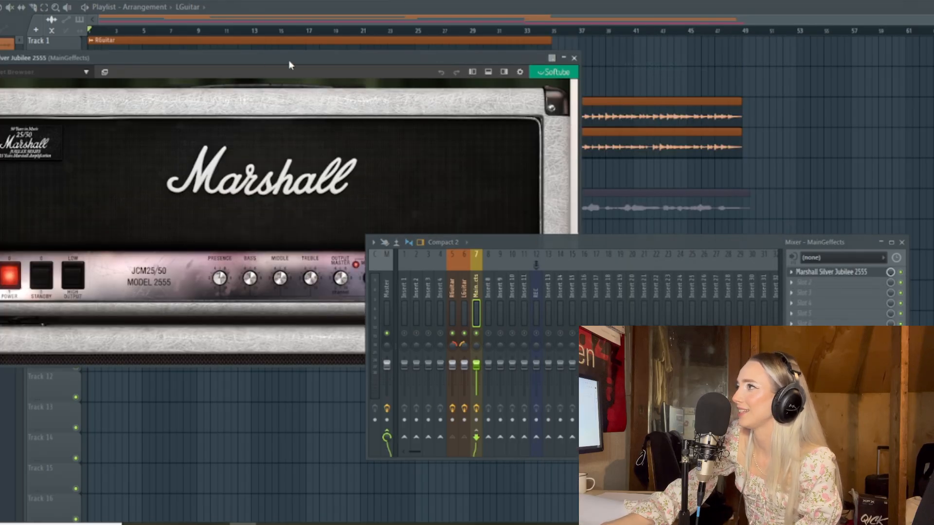
pyautogui.moveTo(292, 65); pyautogui.dragTo(393, 41)
pyautogui.moveTo(538, 245); pyautogui.dragTo(605, 319)
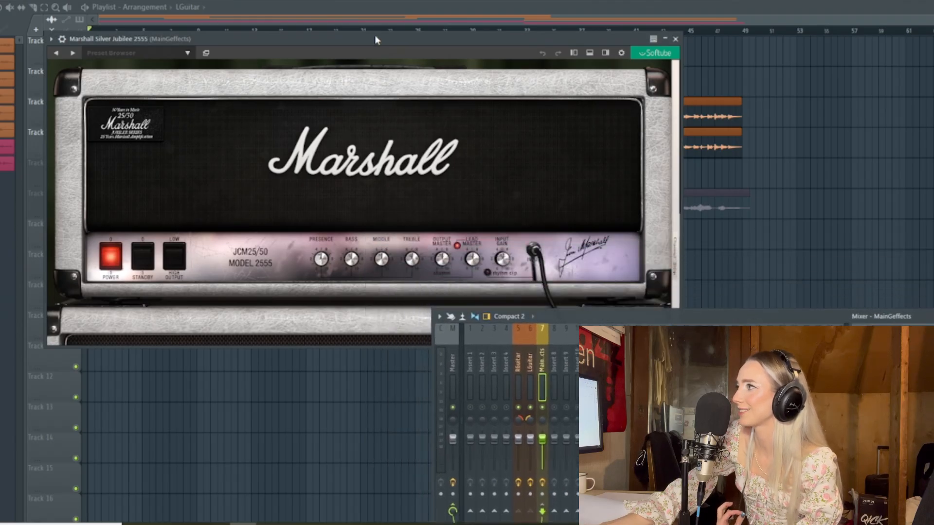
pyautogui.moveTo(389, 41); pyautogui.dragTo(428, 42)
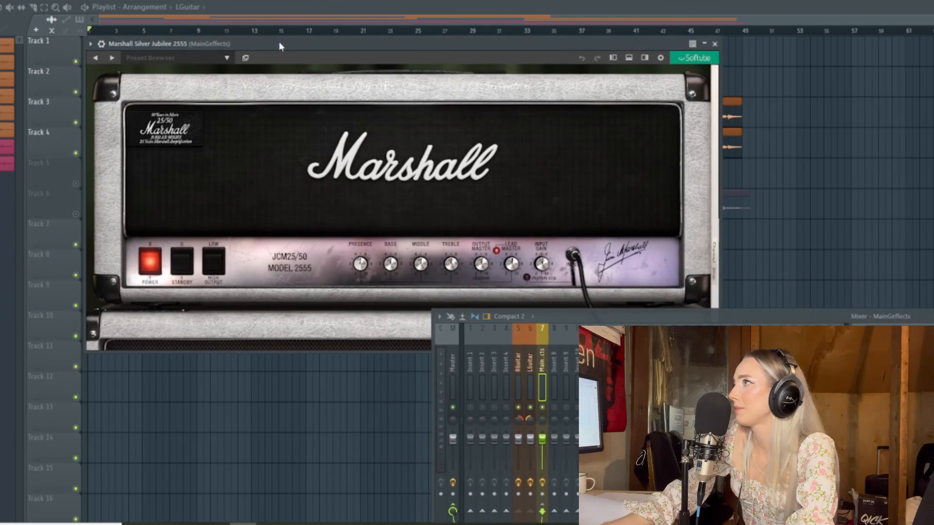
pyautogui.moveTo(278, 41); pyautogui.dragTo(354, 186)
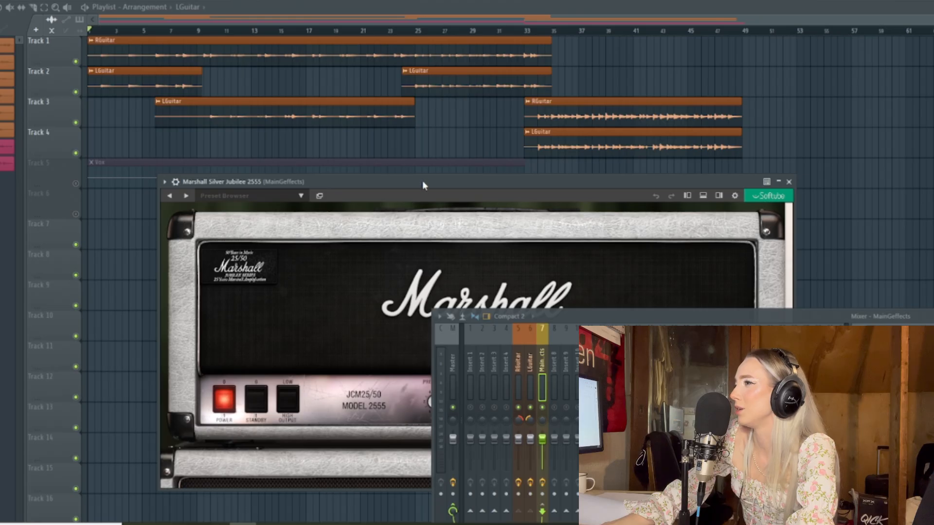
# - Try the Delay Quack Lead (Dyn Stereo) and OD Full (Cond Stereo) presets in the Marshall Silver Jubilee 2555 amp during playback
pyautogui.moveTo(422, 181); pyautogui.dragTo(369, 110)
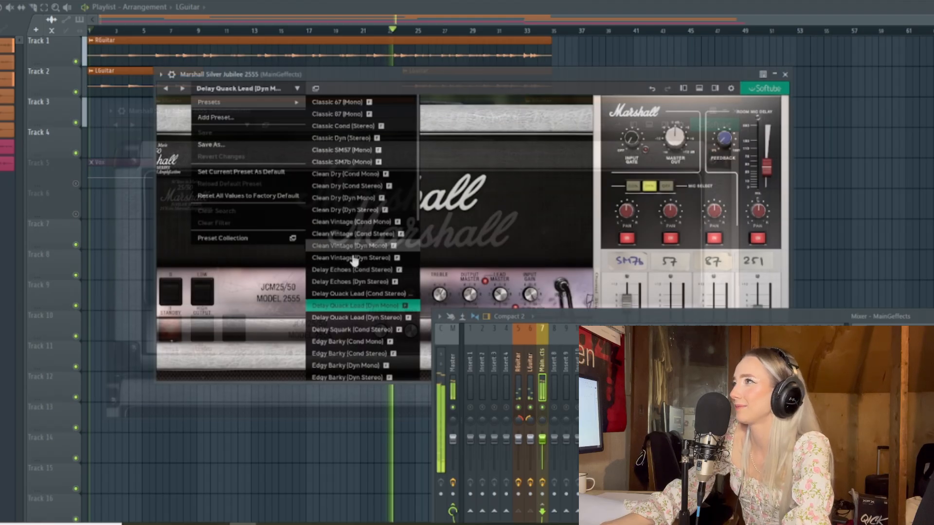
pyautogui.click(354, 291)
pyautogui.click(273, 88)
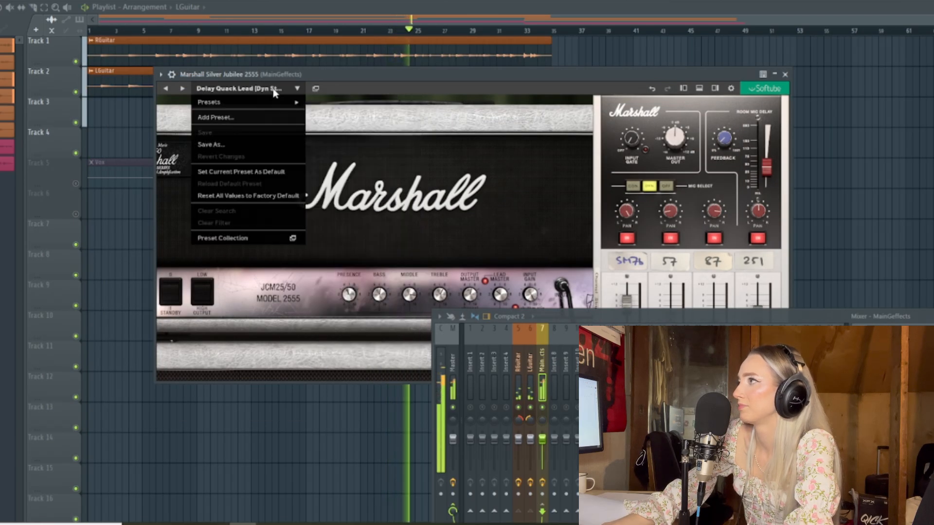
pyautogui.moveTo(292, 103)
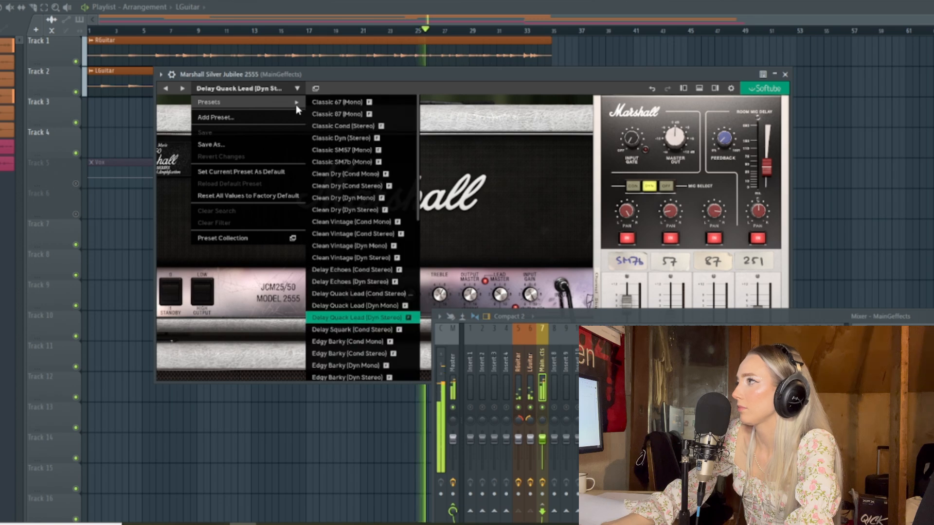
pyautogui.scroll(-2, 371, 307)
pyautogui.scroll(-4, 372, 307)
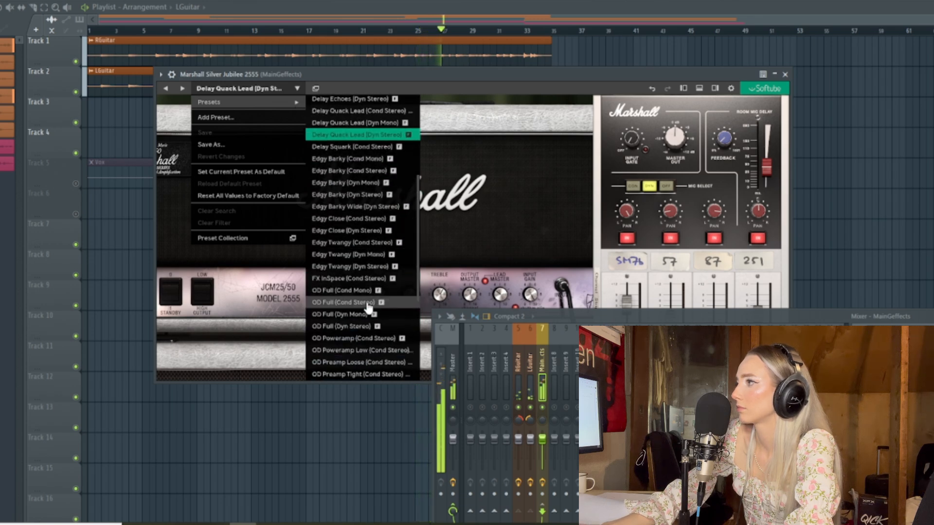
pyautogui.click(371, 308)
# - Load the Velvet Clean (Dyn Stereo) preset in the Marshall amp and compare it with the neighbouring presets
pyautogui.click(267, 90)
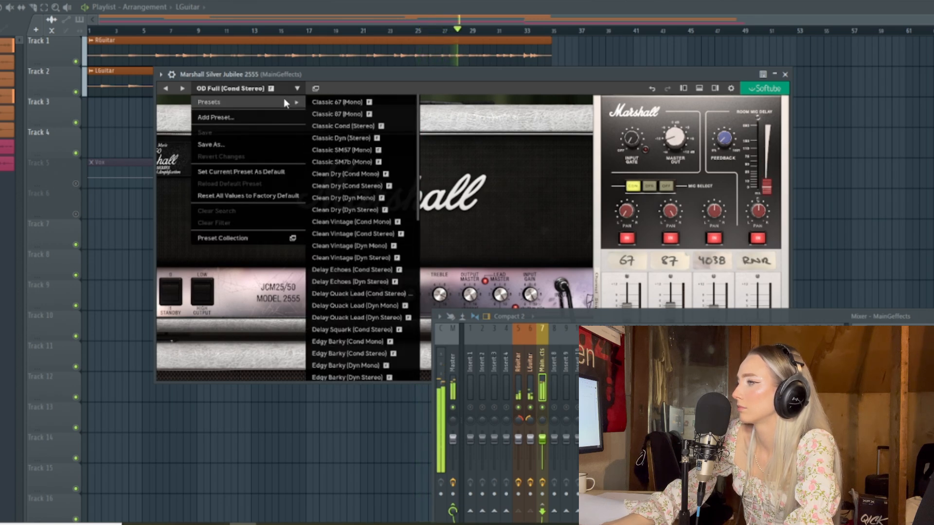
pyautogui.click(271, 89)
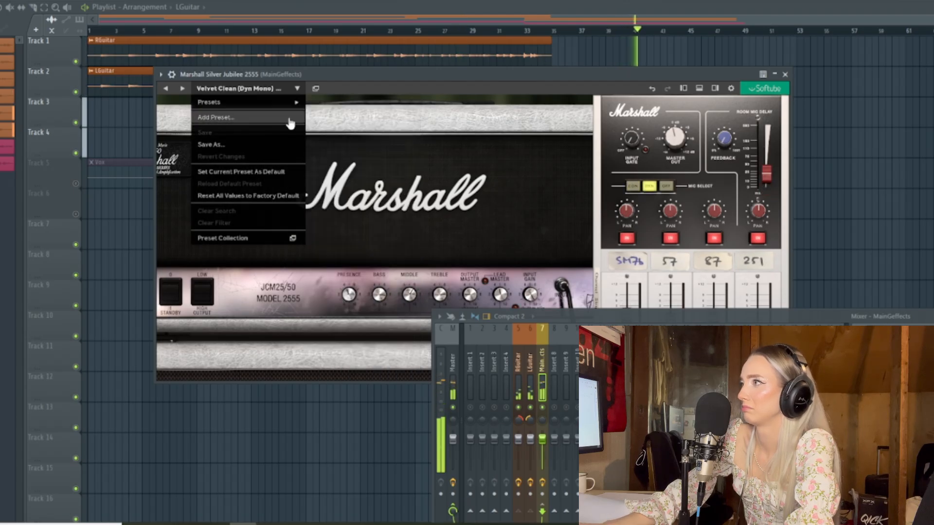
pyautogui.scroll(-10, 320, 234)
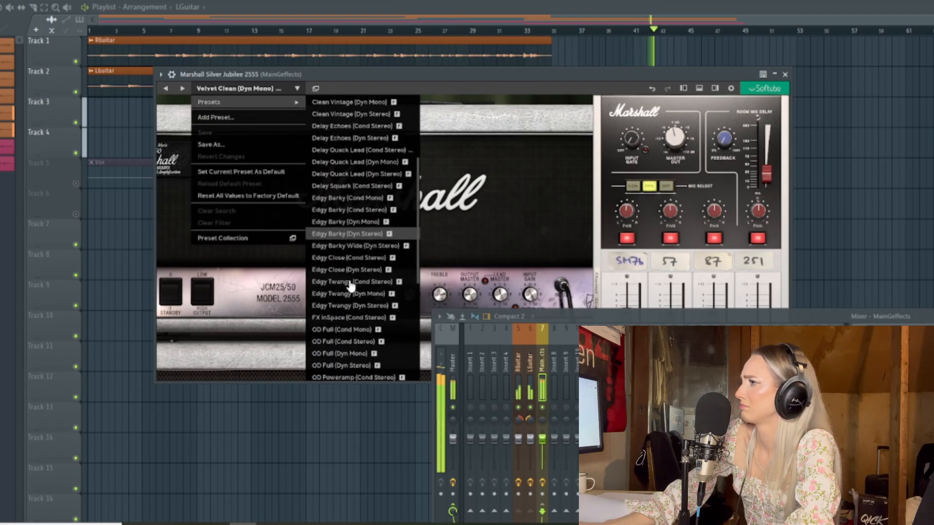
pyautogui.scroll(-2, 352, 284)
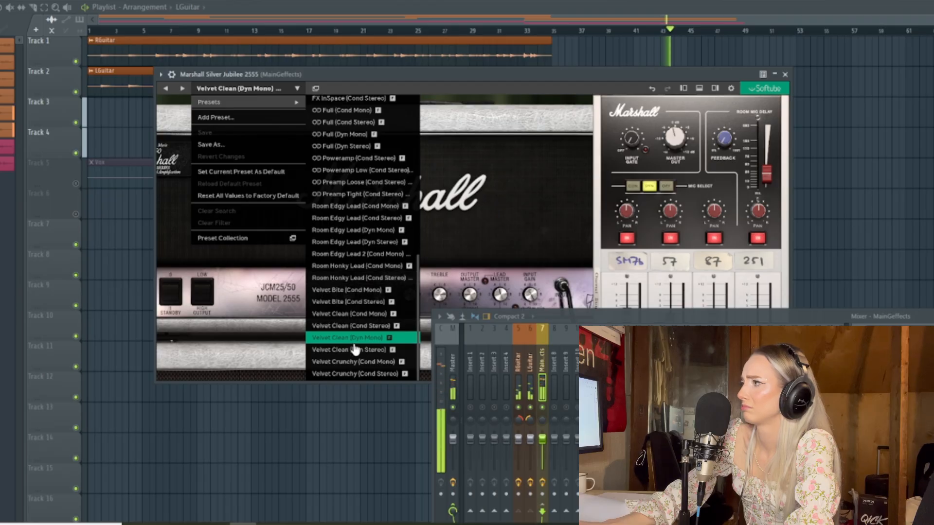
pyautogui.click(350, 339)
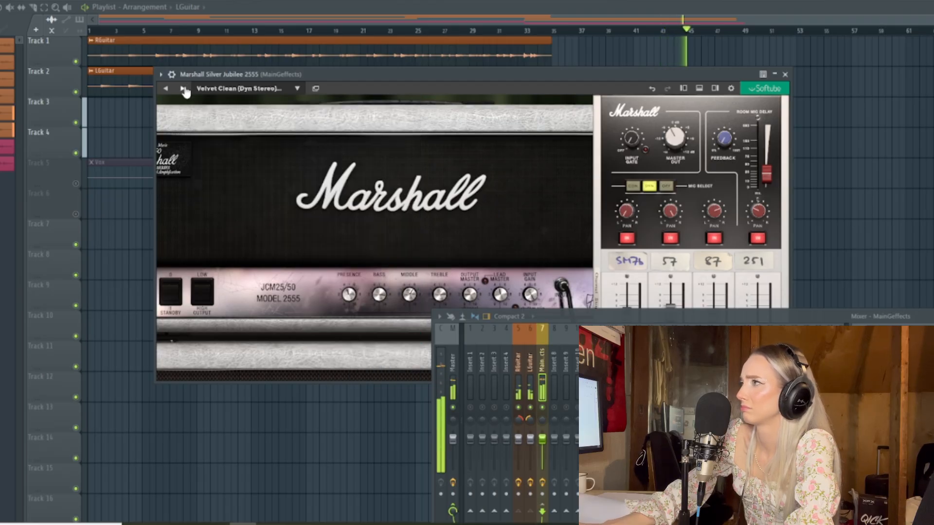
pyautogui.click(183, 88)
pyautogui.click(167, 90)
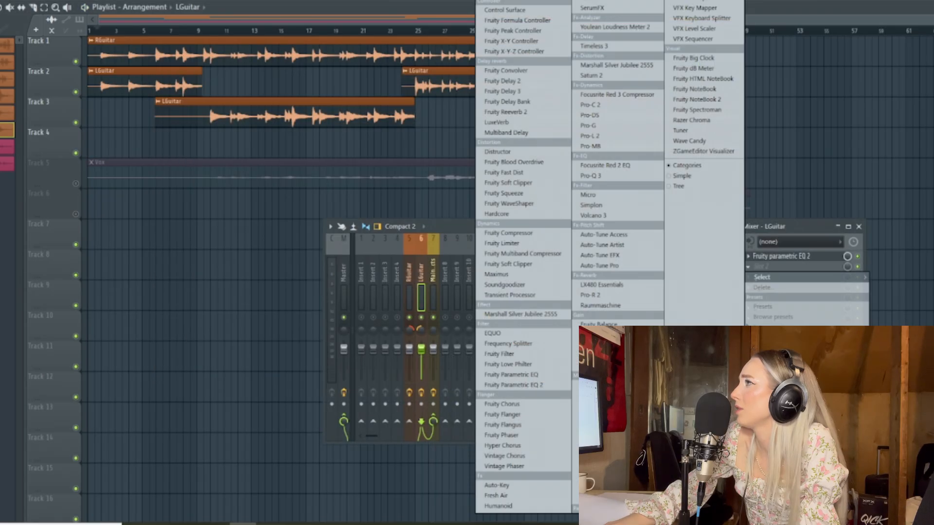
# - Find "lx" among the effects, load LX480 Essentials in the second effect slot of LGuitar and reposition the mixer and reverb windows
pyautogui.click(500, 1)
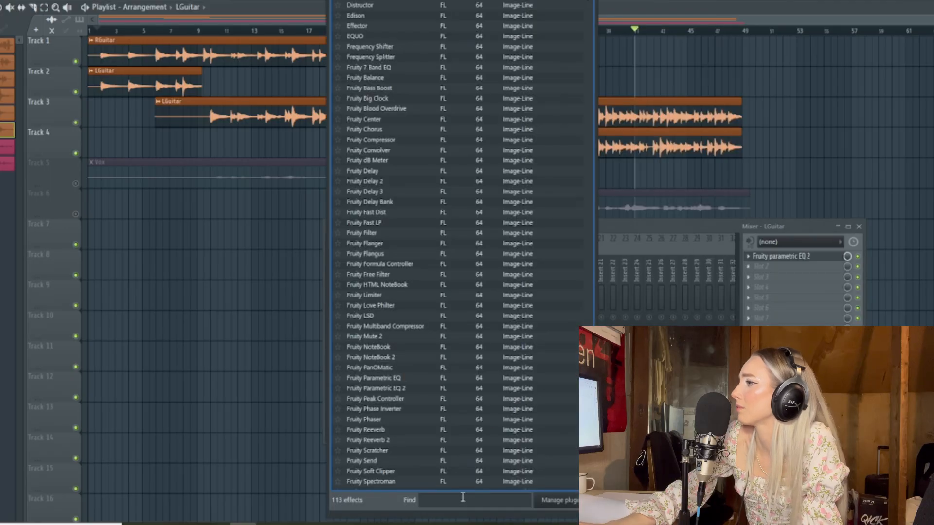
pyautogui.click(463, 497)
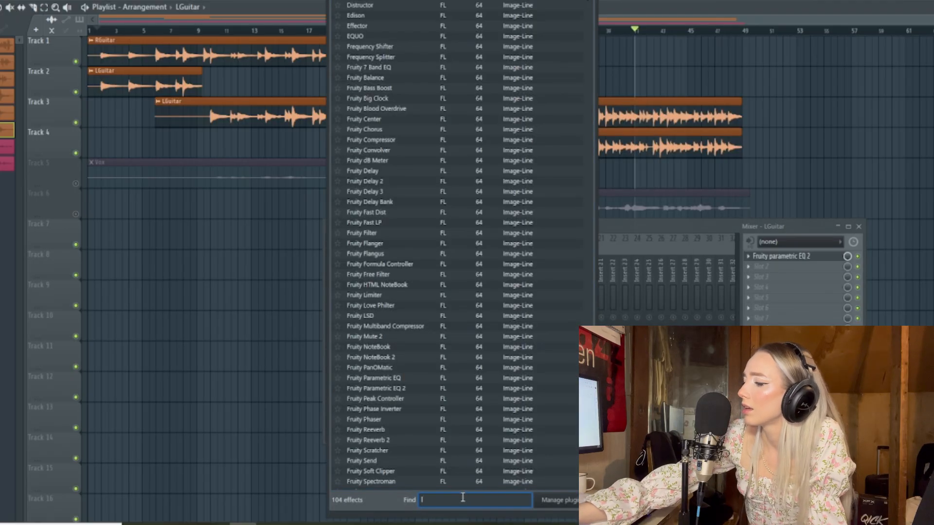
pyautogui.write('lu')
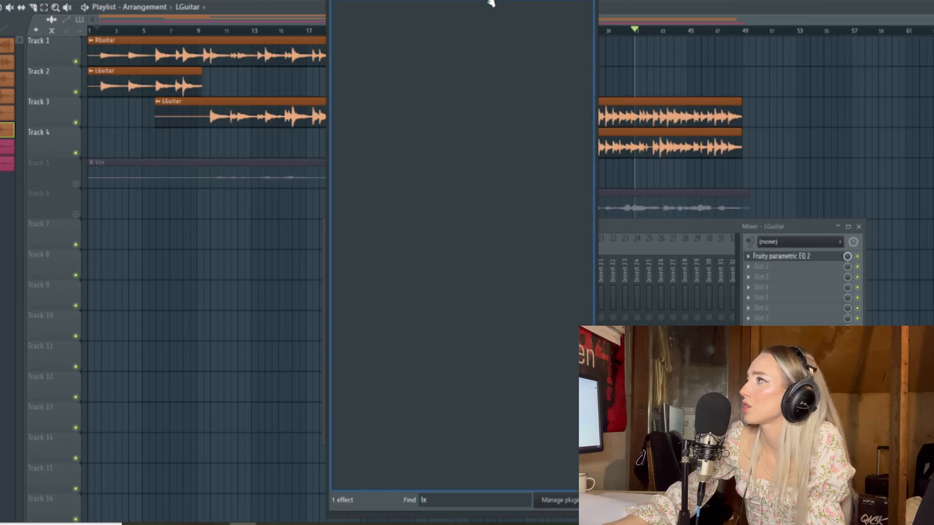
pyautogui.press('Return')
pyautogui.moveTo(499, 227); pyautogui.dragTo(555, 235)
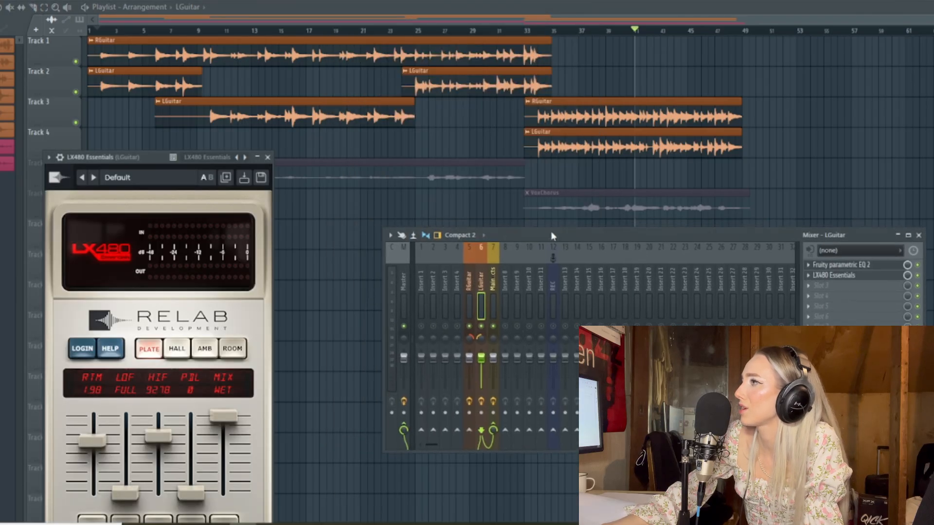
pyautogui.moveTo(151, 156); pyautogui.dragTo(168, 111)
# - Audition the Bright Ambience reverb preset during playback and load the Drum Ambience preset in LX480 Essentials
pyautogui.press('space')
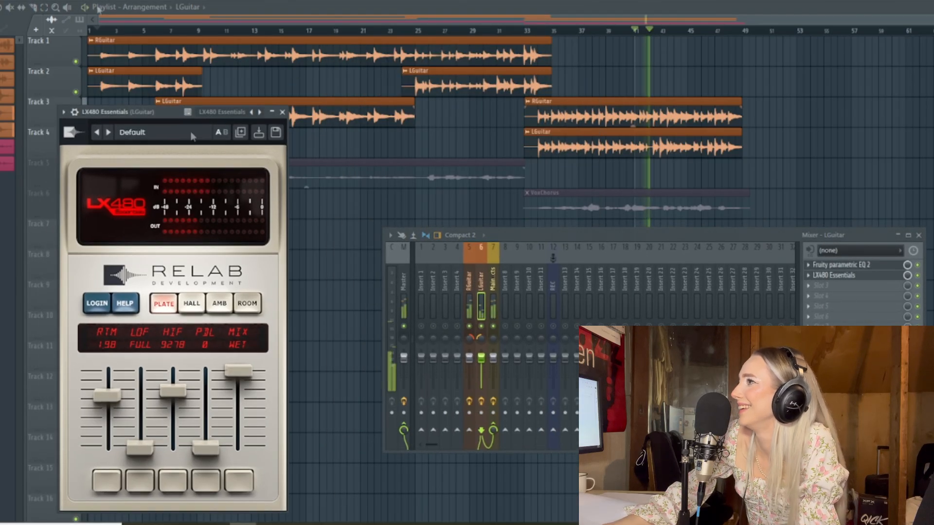
pyautogui.click(206, 132)
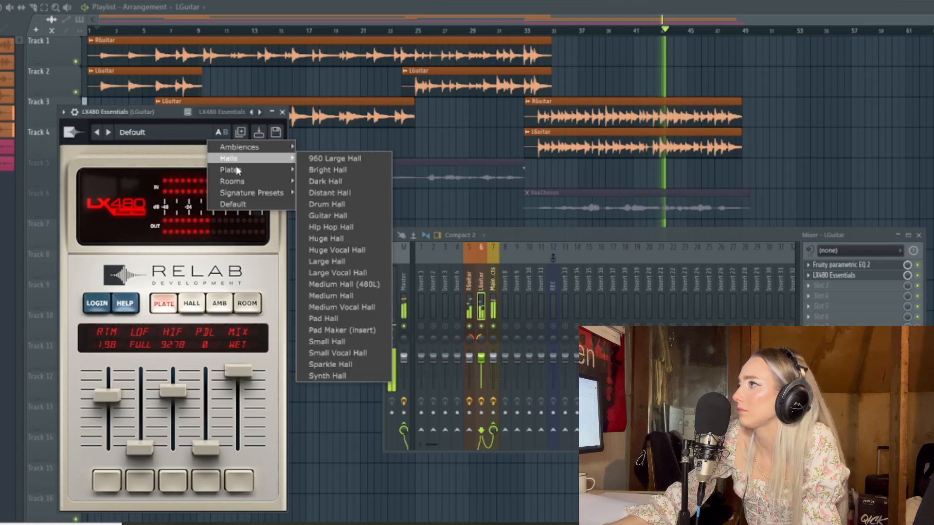
pyautogui.moveTo(240, 171)
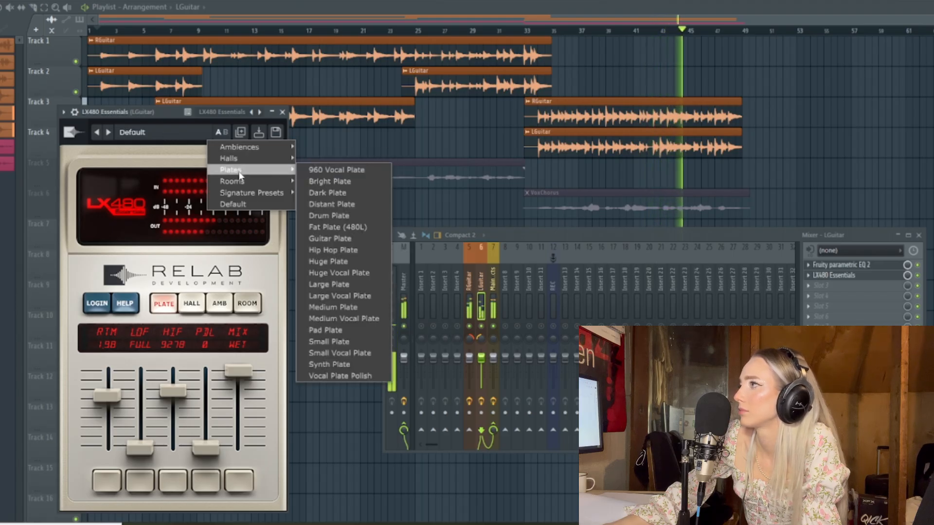
pyautogui.moveTo(254, 153)
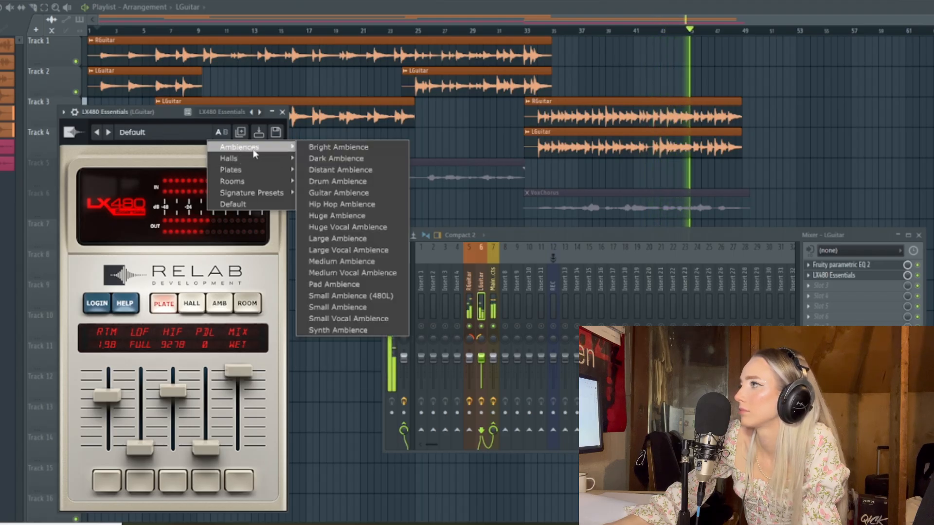
pyautogui.click(333, 154)
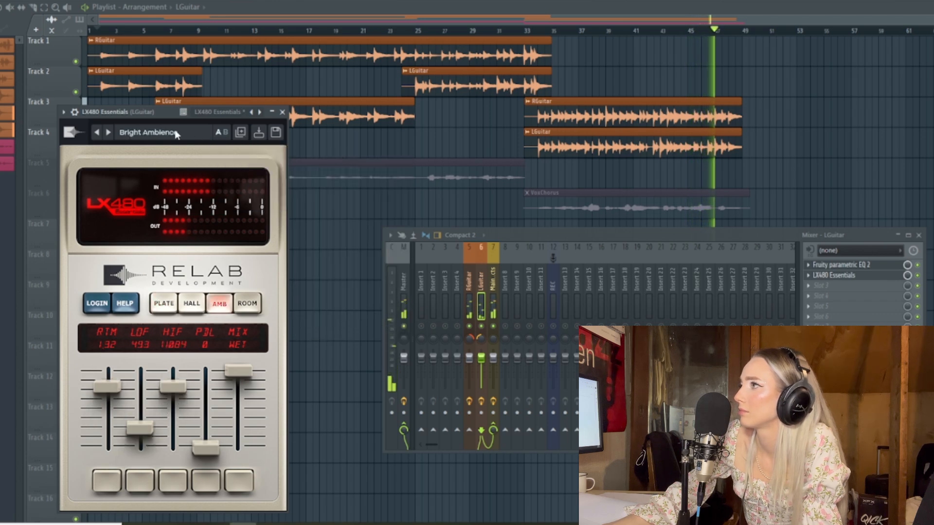
pyautogui.click(204, 134)
pyautogui.moveTo(237, 152)
pyautogui.click(338, 181)
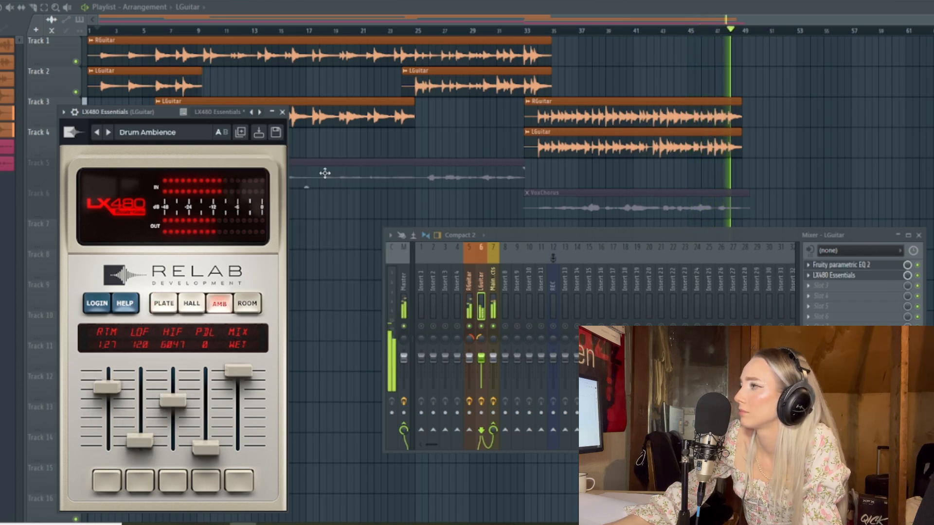
# - Close the reverb window and move the playback position to about bar 18
pyautogui.click(282, 112)
pyautogui.click(127, 31)
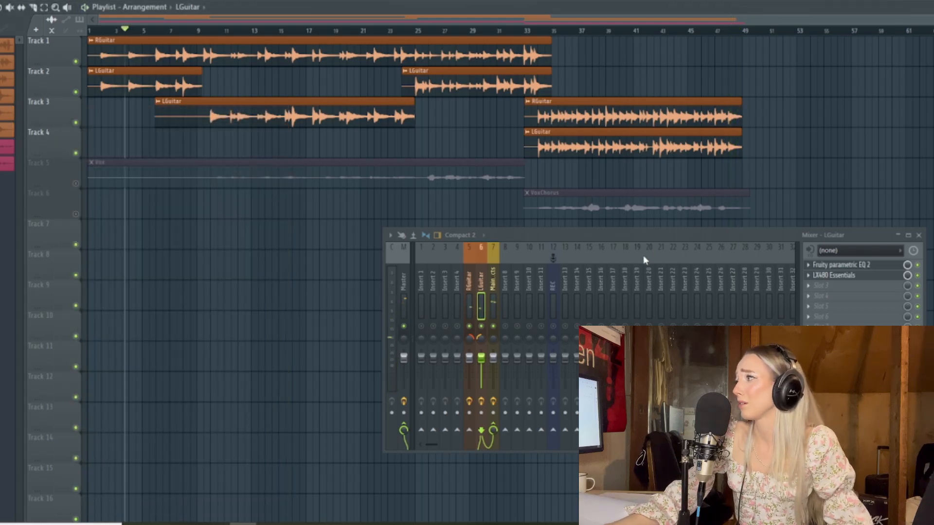
pyautogui.click(840, 275)
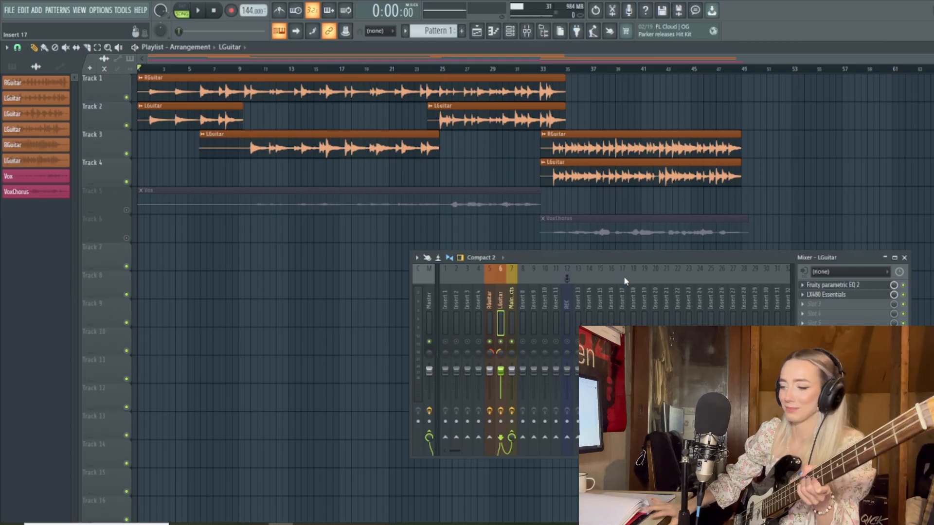
pyautogui.click(355, 68)
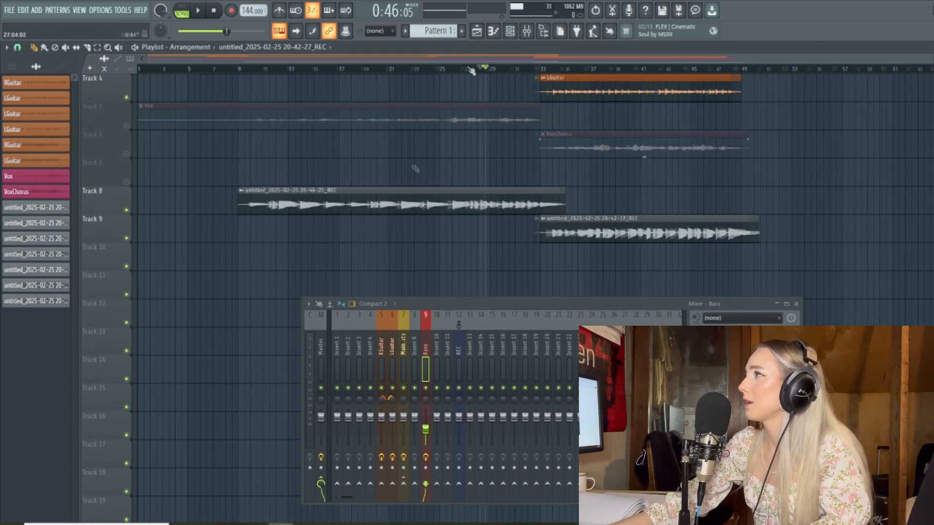
# - Select the two recorded bass clips on Tracks 8 and 9 and move them up to Tracks 7 and 8
pyautogui.scroll(3, 408, 186)
pyautogui.scroll(-3, 411, 194)
pyautogui.scroll(2, 408, 189)
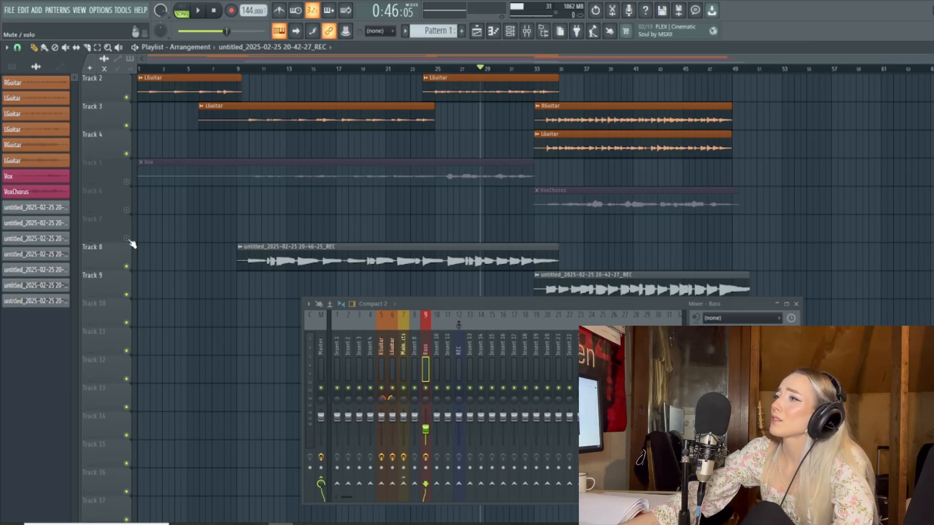
pyautogui.click(97, 47)
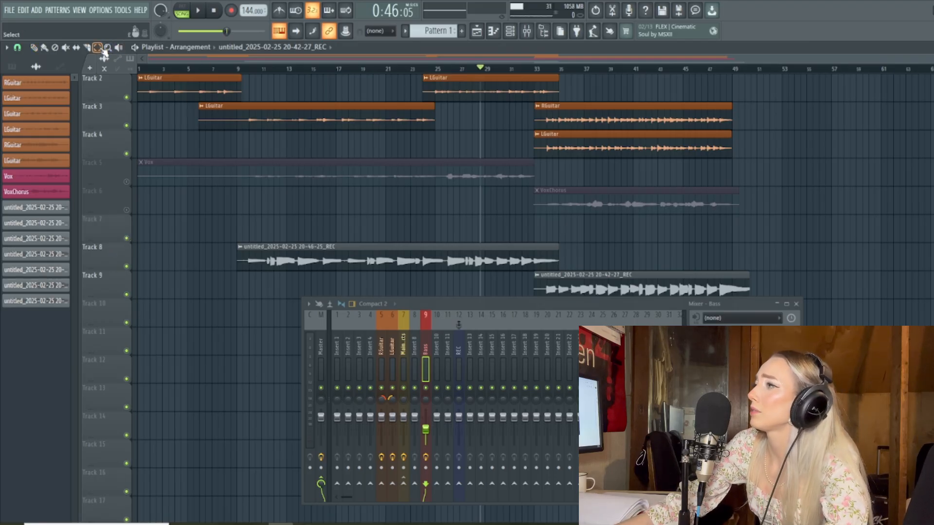
pyautogui.moveTo(292, 188); pyautogui.dragTo(397, 272)
pyautogui.scroll(-2, 794, 291)
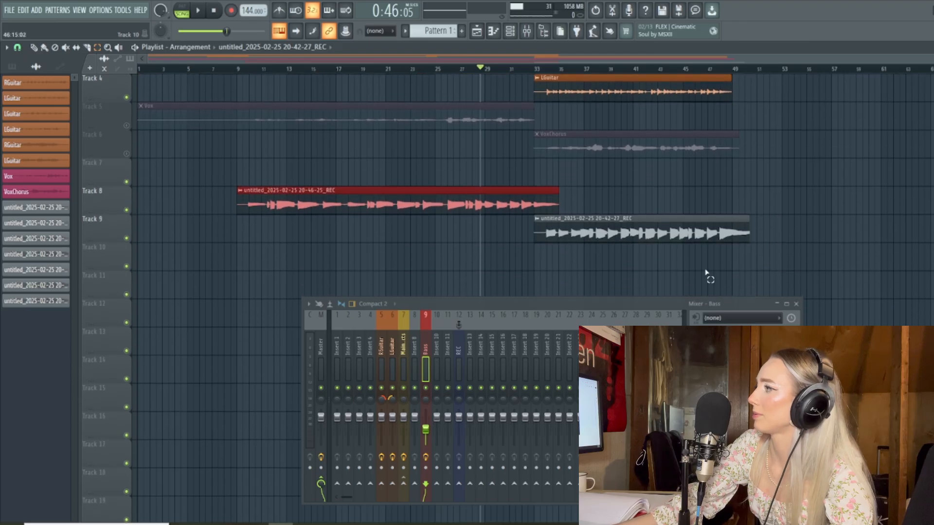
pyautogui.moveTo(705, 271); pyautogui.dragTo(411, 186)
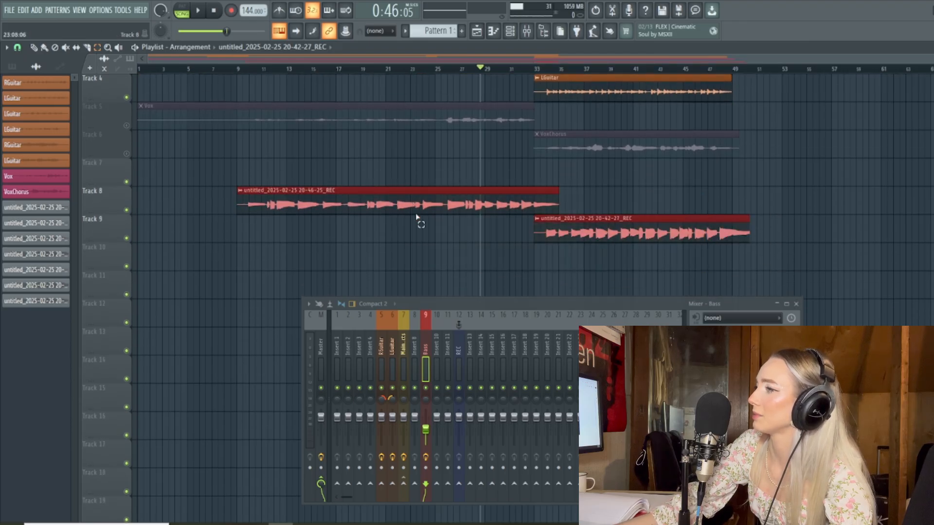
pyautogui.click(34, 48)
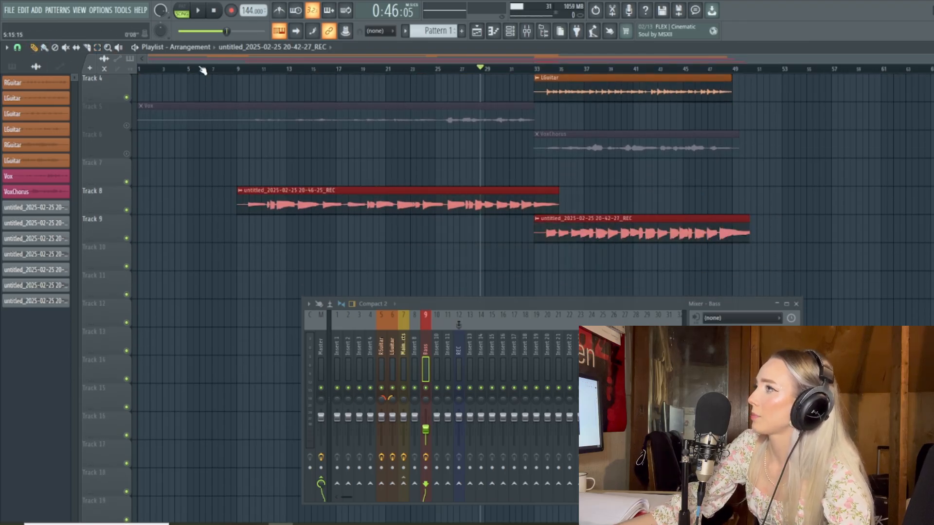
pyautogui.scroll(5, 202, 68)
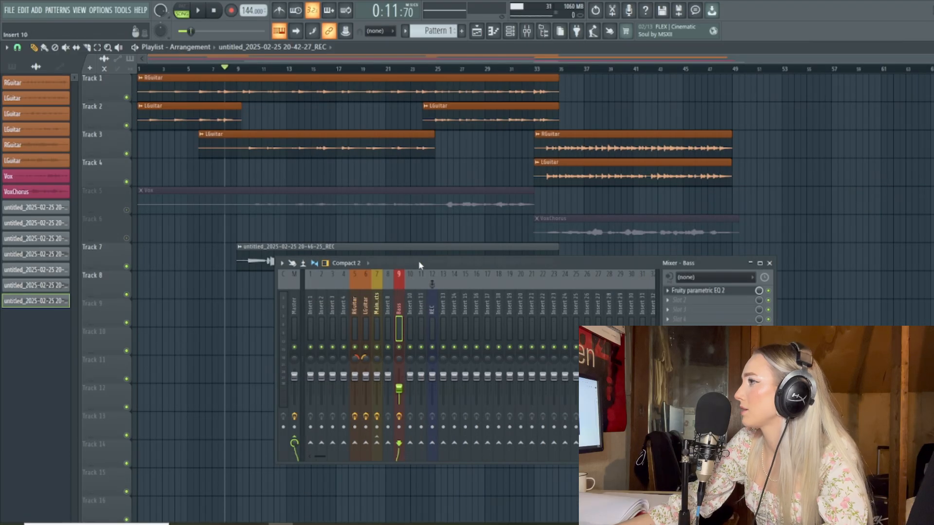
# - Open Fruity Parametric EQ 2 on the Bass mixer track and arrange the mixer and EQ windows so both are accessible
pyautogui.moveTo(420, 262); pyautogui.dragTo(473, 235)
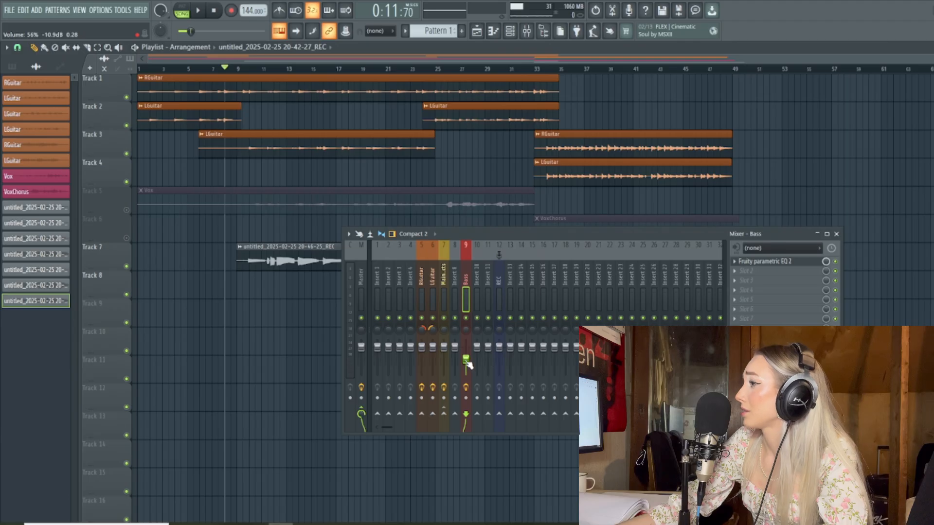
pyautogui.click(768, 262)
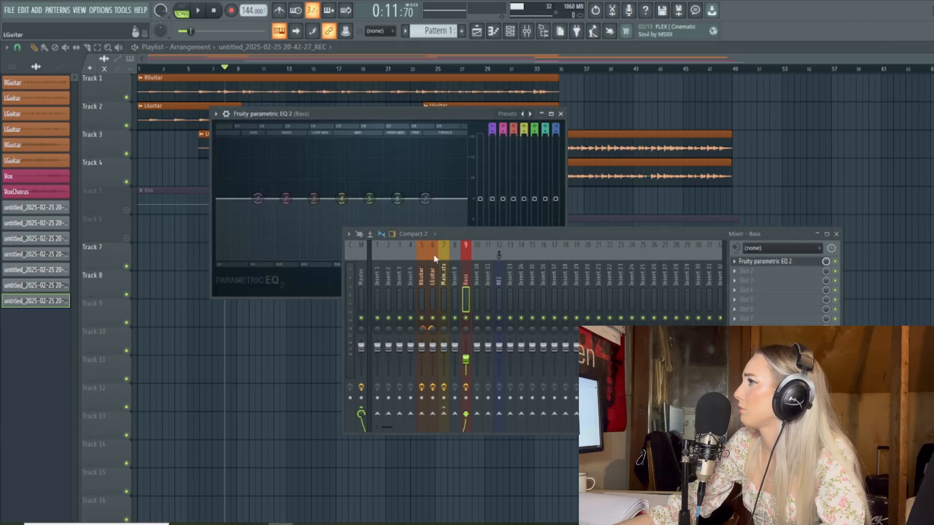
pyautogui.moveTo(480, 233); pyautogui.dragTo(622, 322)
pyautogui.moveTo(393, 117); pyautogui.dragTo(380, 137)
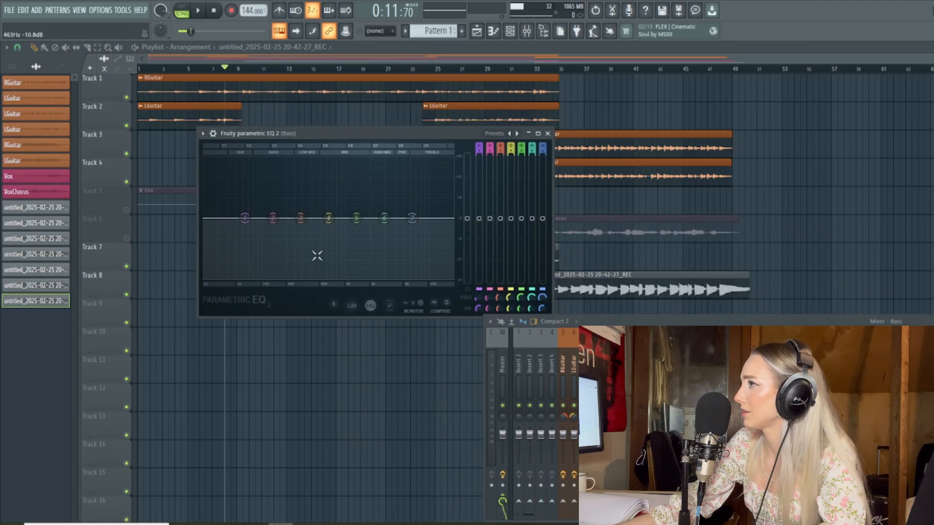
# - Set band 1 of the Bass EQ to low pass and move its cutoff to about 618 Hz
pyautogui.rightClick(244, 218)
pyautogui.moveTo(259, 253)
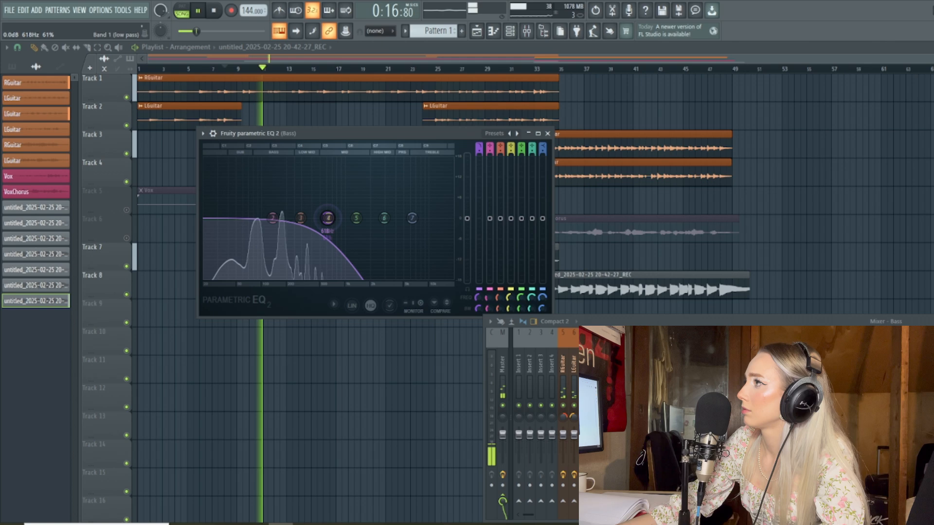
pyautogui.moveTo(291, 223); pyautogui.dragTo(334, 214)
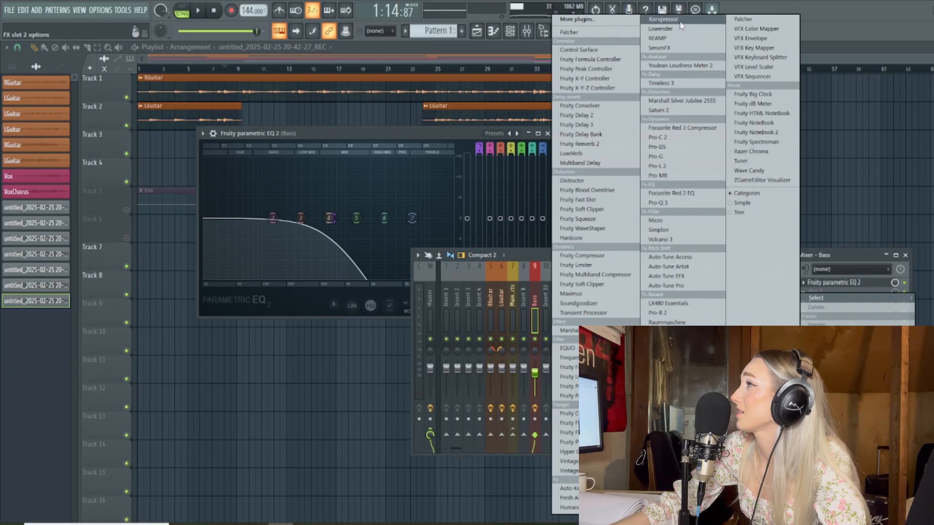
# - Load Korvpressor in the second effect slot of the Bass mixer track
pyautogui.press('Return')
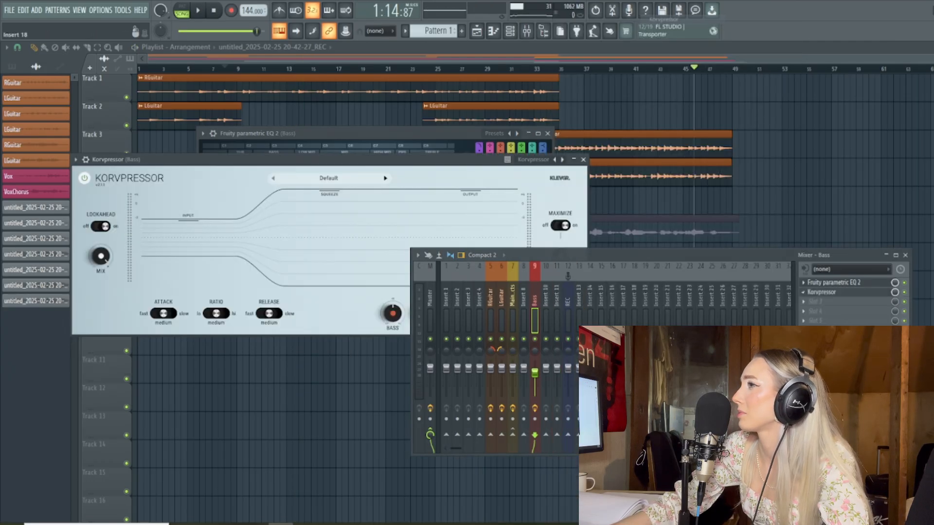
# - Load the More Attack preset from the Bass category in the Bass track's Korvpressor
pyautogui.click(340, 179)
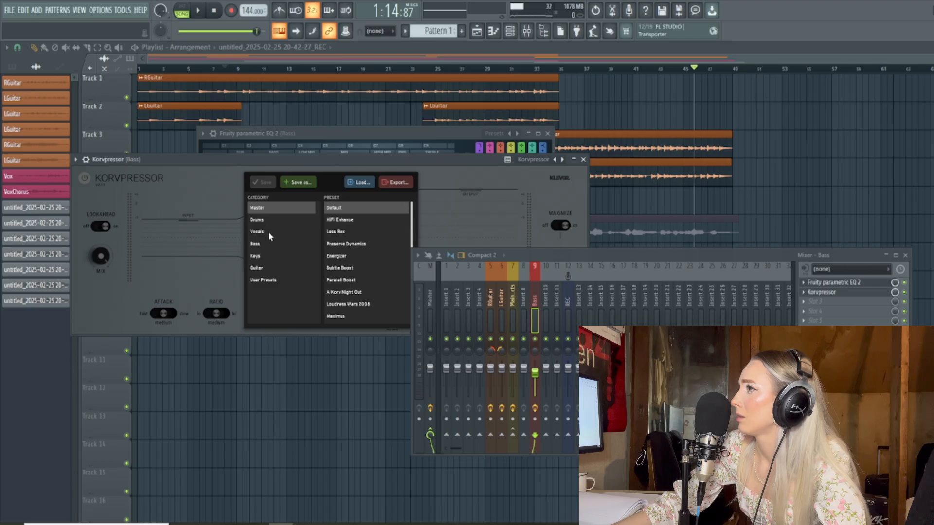
pyautogui.click(257, 244)
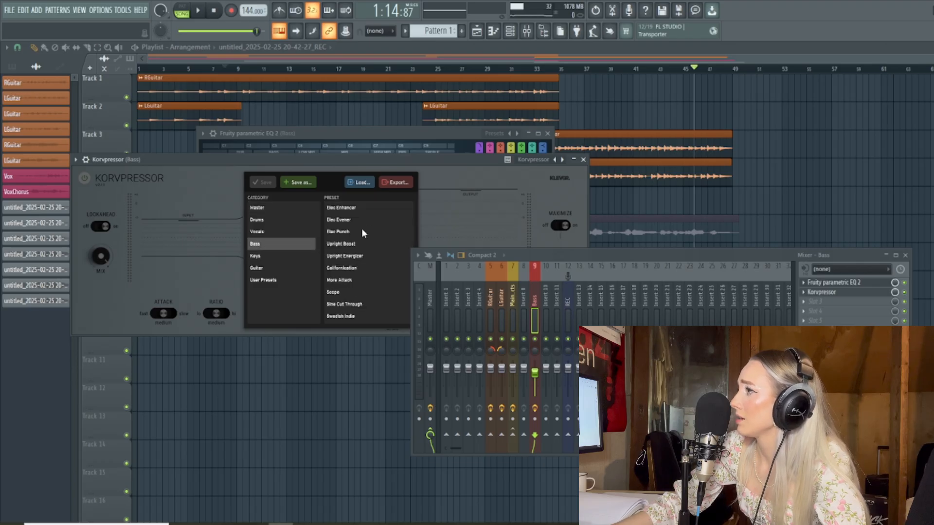
pyautogui.click(342, 281)
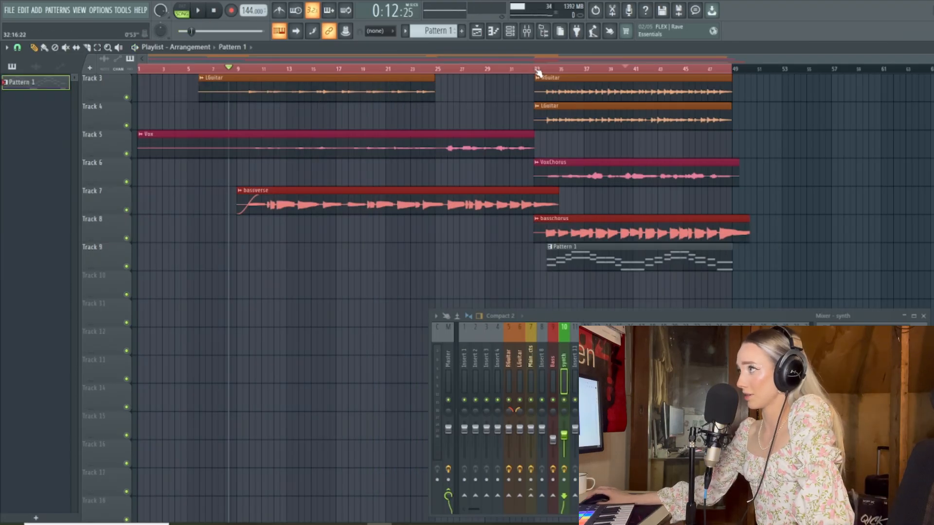
# - Re-enable the synth mixer track's effect slots, inspect its Korvpressor settings and return the playhead to bar 33
pyautogui.click(536, 69)
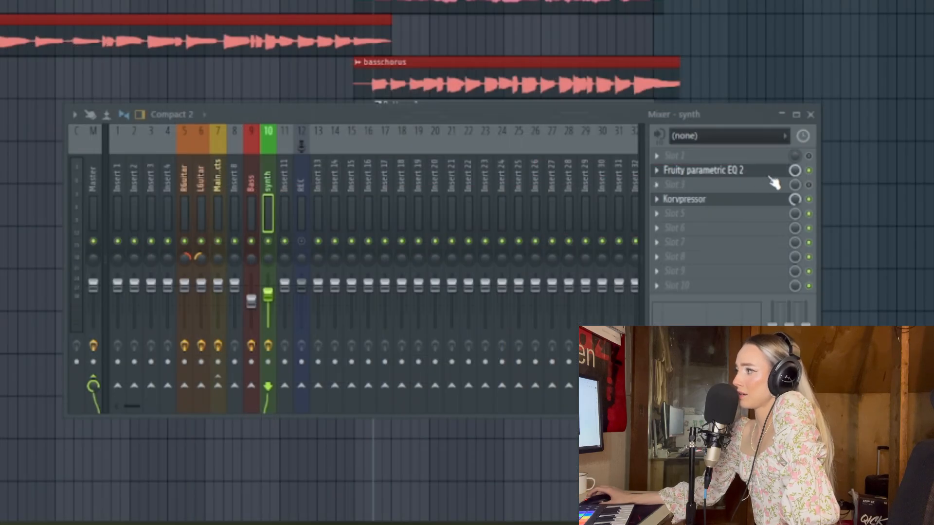
pyautogui.click(808, 185)
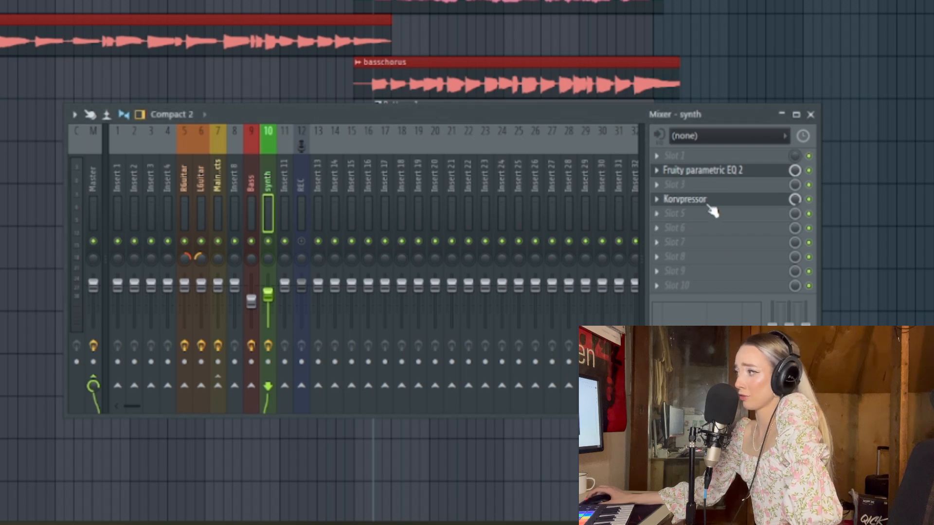
pyautogui.click(688, 198)
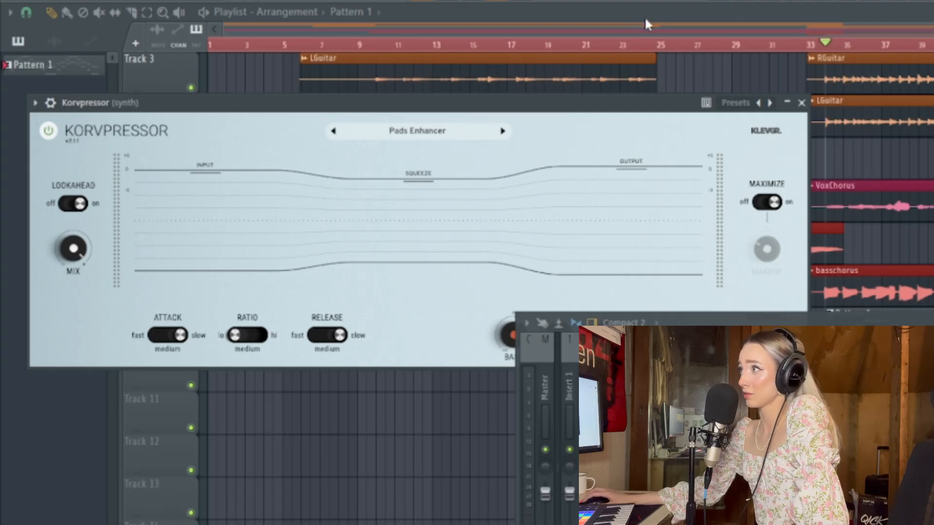
pyautogui.click(689, 49)
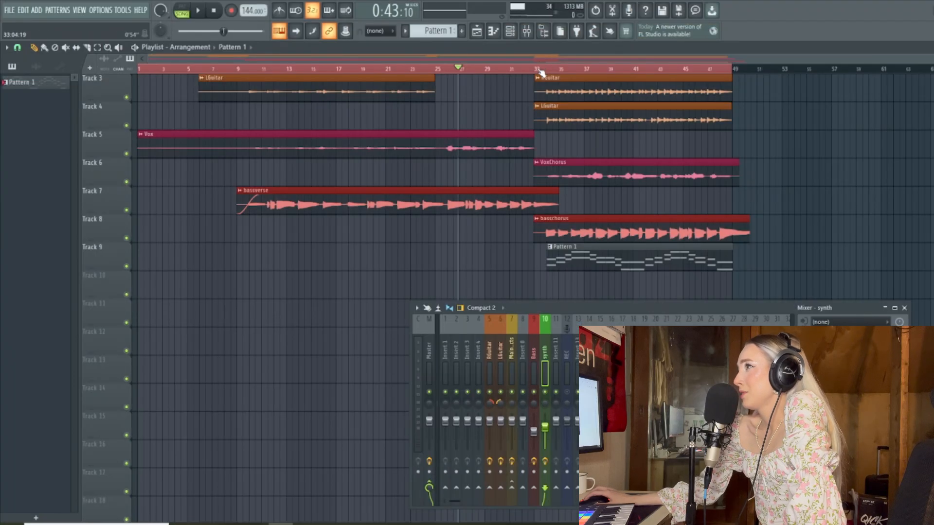
pyautogui.click(538, 69)
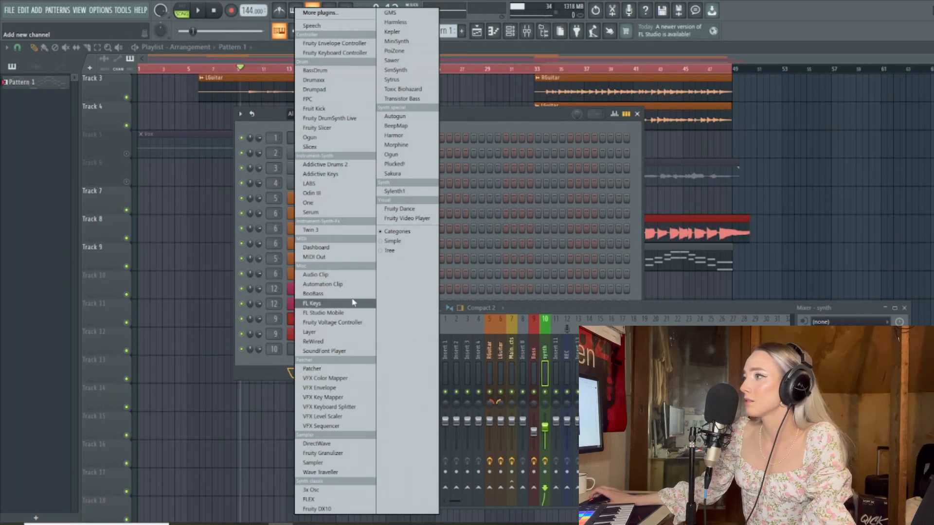
# - Add an Addictive Drums 2 channel and audition the Contemporary Rock, Roomy Tama and Arena Rock presets from the Studio Rock list
pyautogui.click(324, 165)
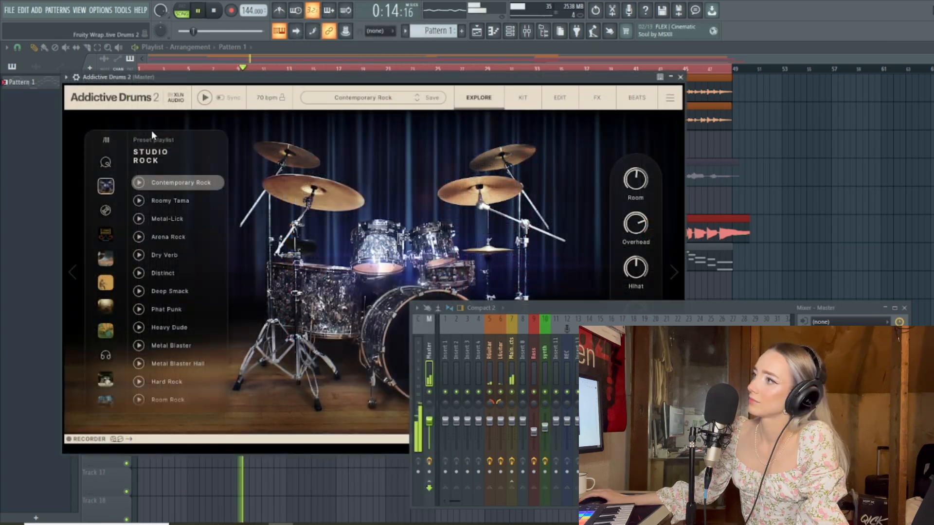
pyautogui.click(138, 184)
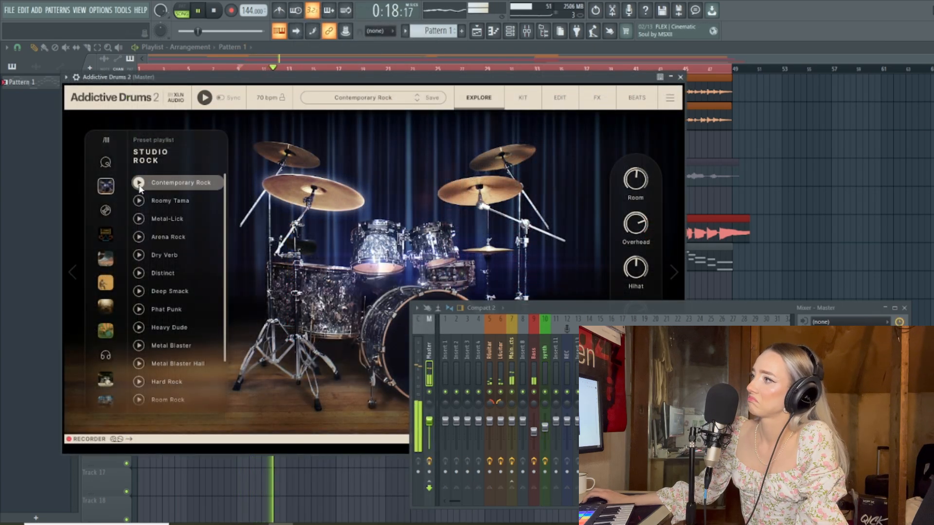
pyautogui.click(142, 201)
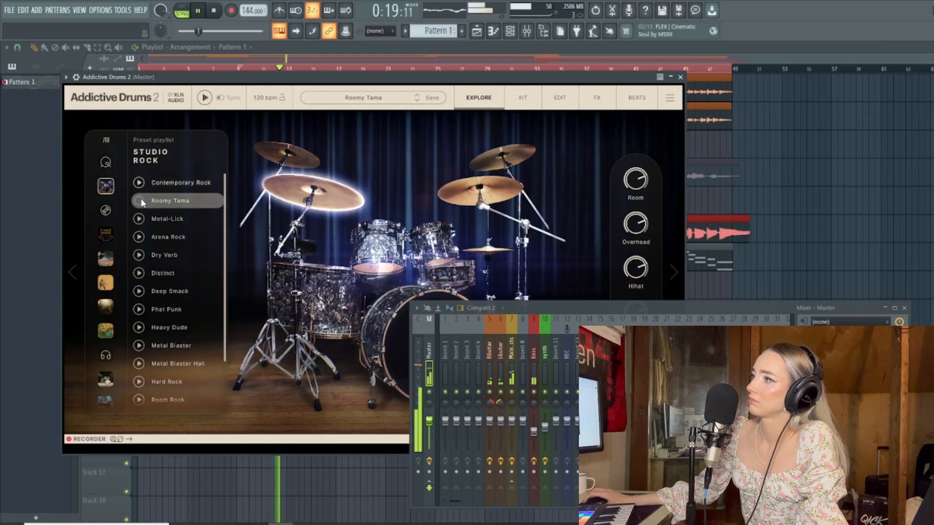
pyautogui.click(138, 238)
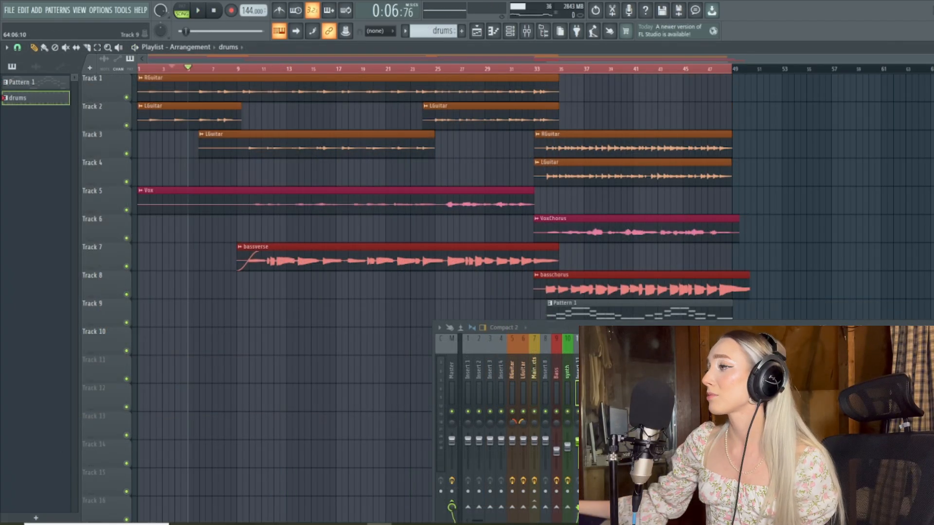
# - Save the project and reposition the mixer window over the lower playlist tracks
pyautogui.hotkey('ctrl', 's')
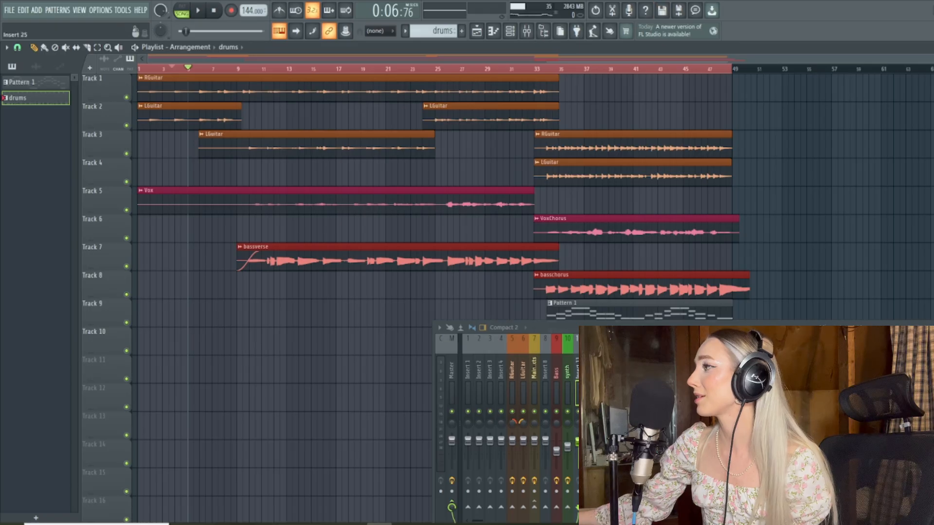
pyautogui.moveTo(506, 328); pyautogui.dragTo(402, 393)
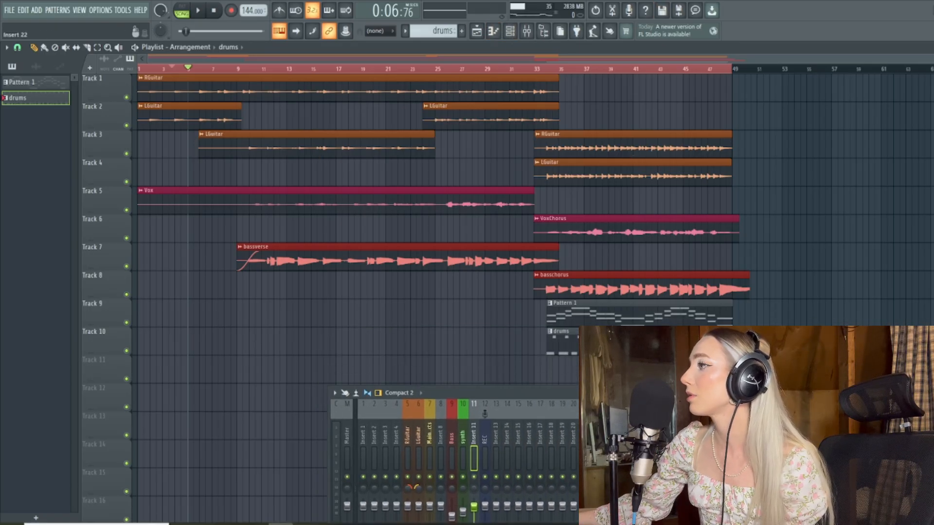
pyautogui.moveTo(613, 393); pyautogui.dragTo(613, 293)
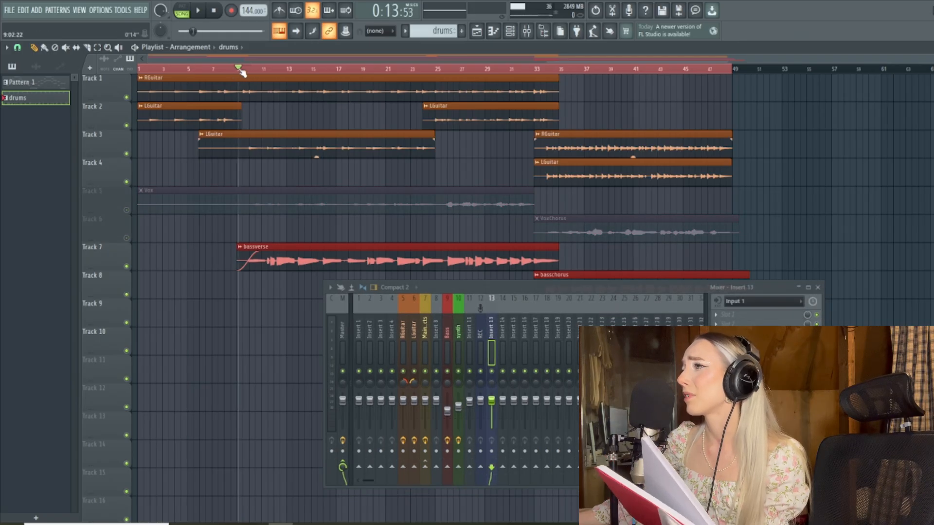
# - Record verse vocal takes onto Tracks 11 and 12, starting playback from around bar 9 and bar 7
pyautogui.moveTo(239, 69); pyautogui.dragTo(237, 69)
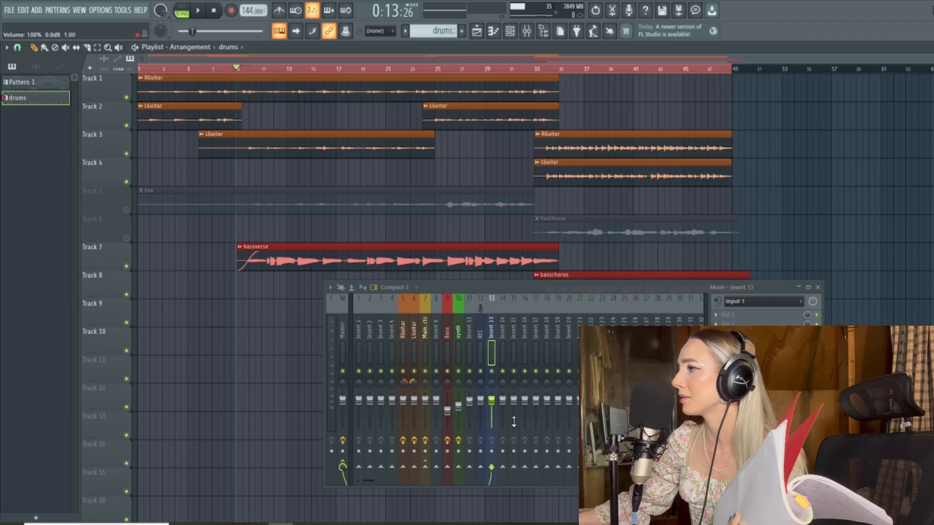
pyautogui.press('space')
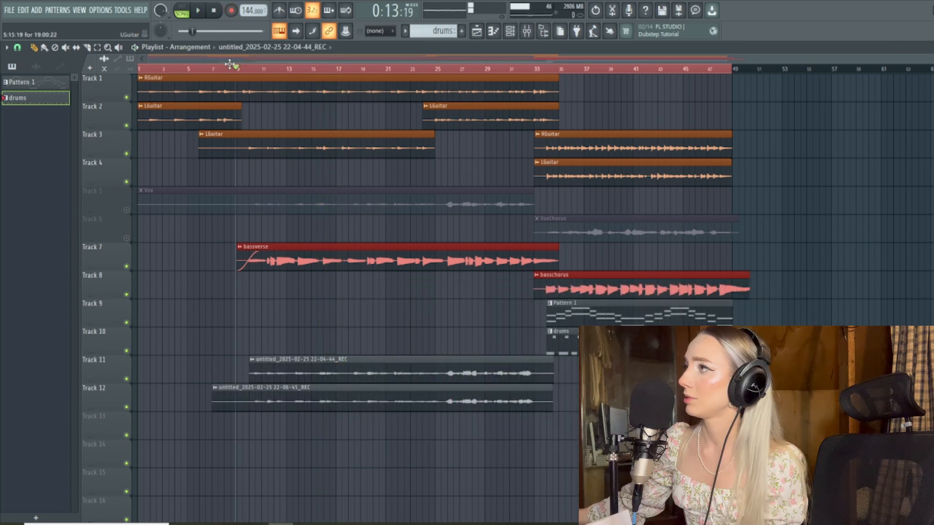
pyautogui.moveTo(235, 68); pyautogui.dragTo(212, 73)
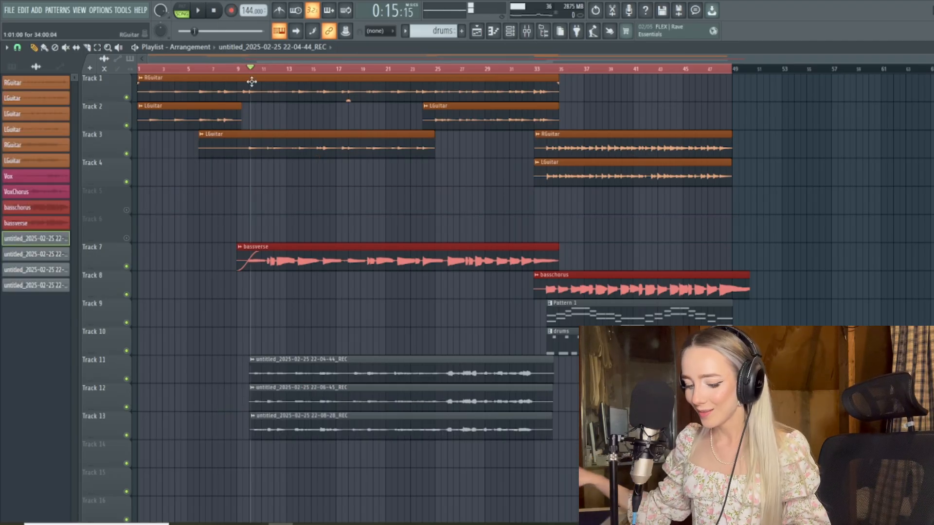
# - Record further vocal takes over the backing, including verse takes from bar 10 and a chorus take from about bar 31
pyautogui.click(200, 11)
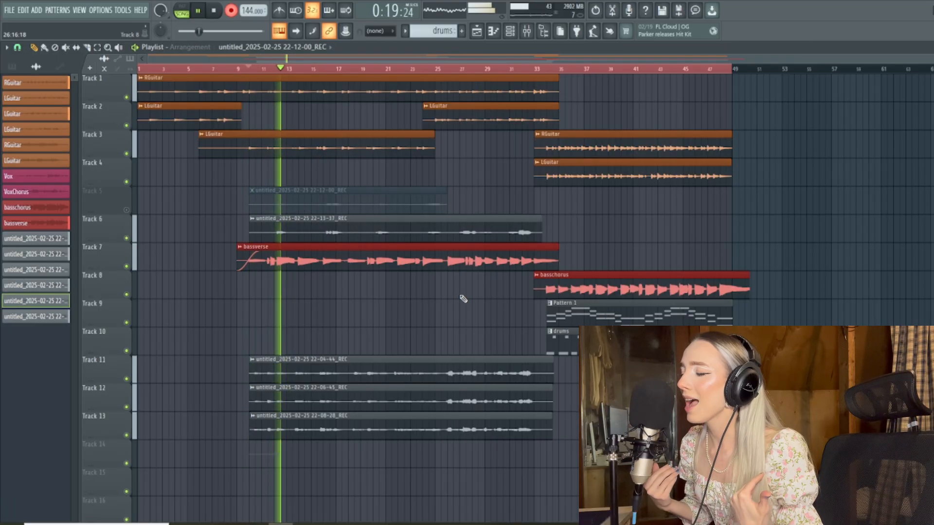
pyautogui.press('space')
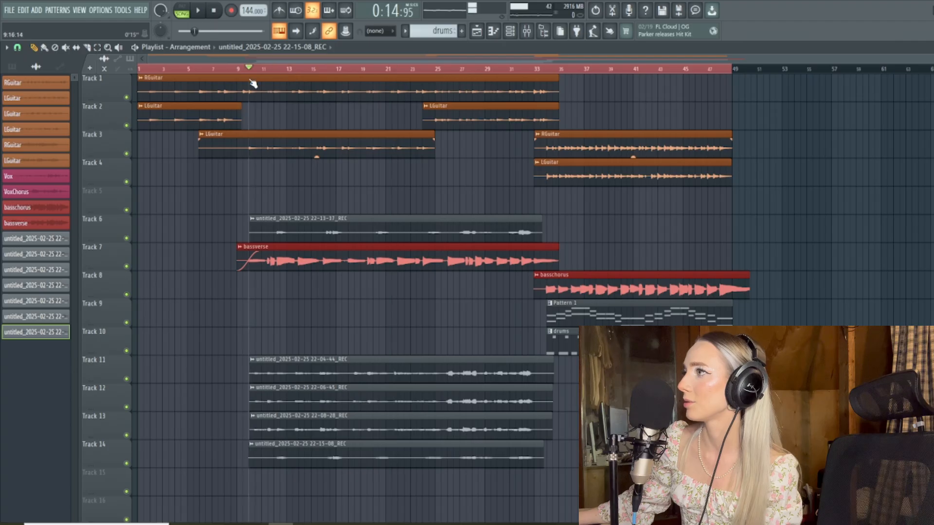
pyautogui.press('space')
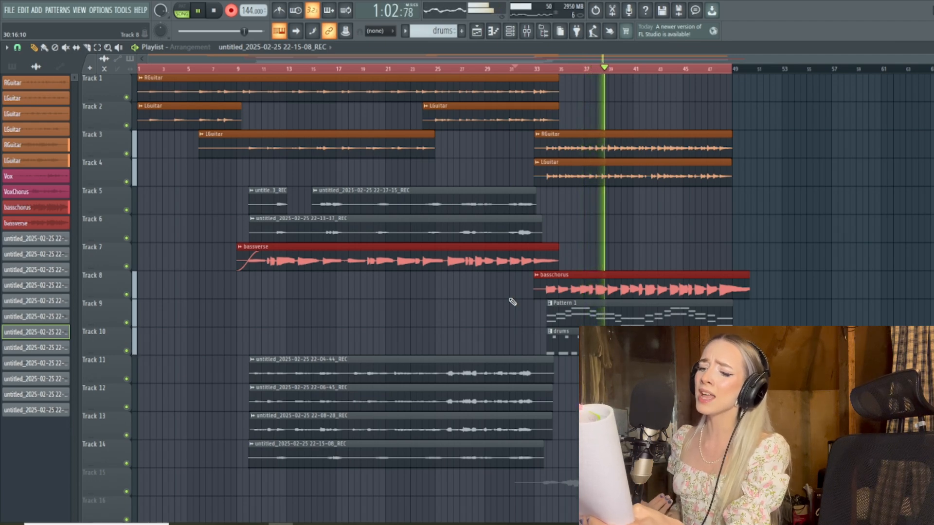
pyautogui.press('space')
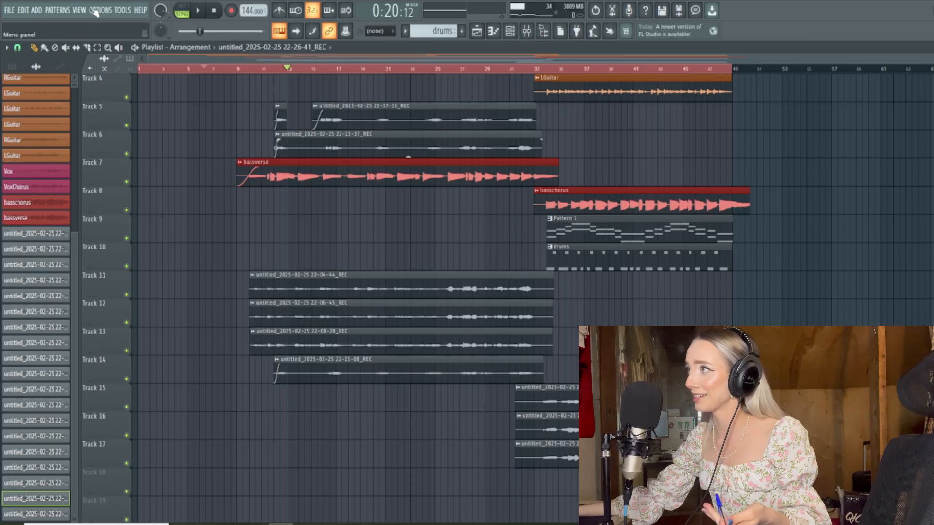
# - Move the playhead to about bar 9, open the program settings and look over the recorded vocal tracks in the playlist
pyautogui.click(239, 69)
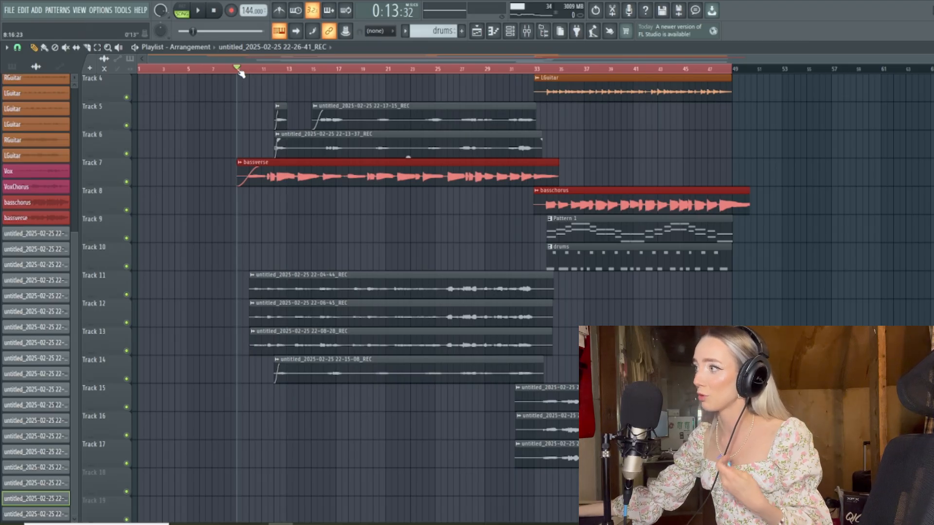
pyautogui.press('F10')
pyautogui.click(381, 95)
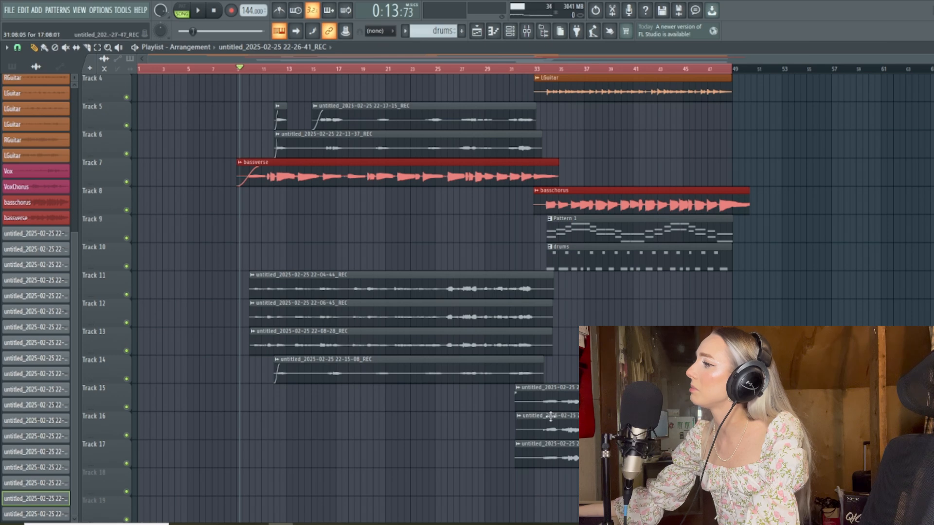
pyautogui.scroll(1, 398, 423)
pyautogui.scroll(3, 384, 360)
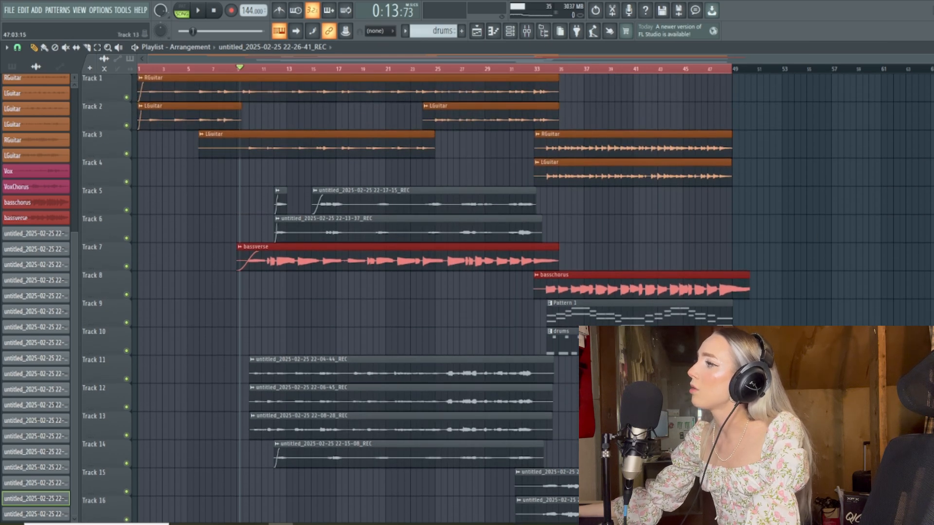
pyautogui.scroll(-3, 233, 447)
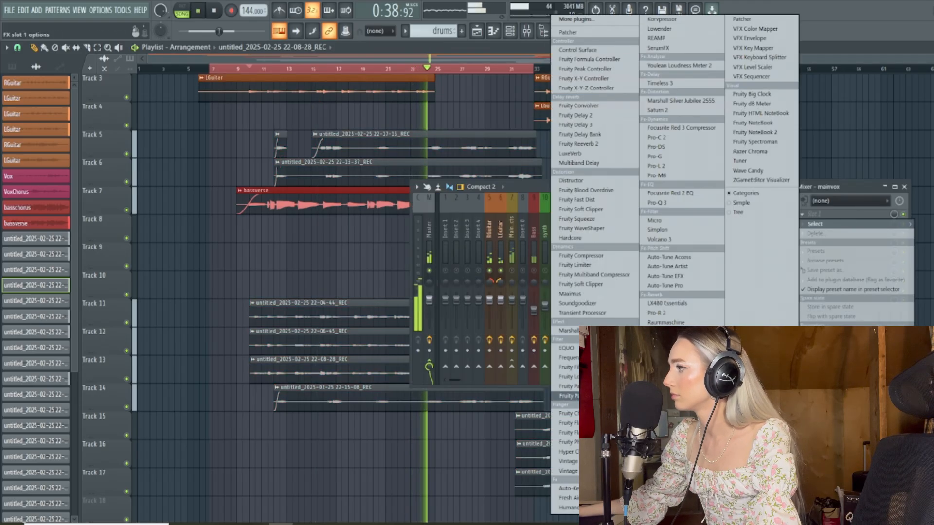
# - Load Fruity Parametric EQ 2 in the first effect slot of the mainvox mixer track and open the options of band 1
pyautogui.click(566, 395)
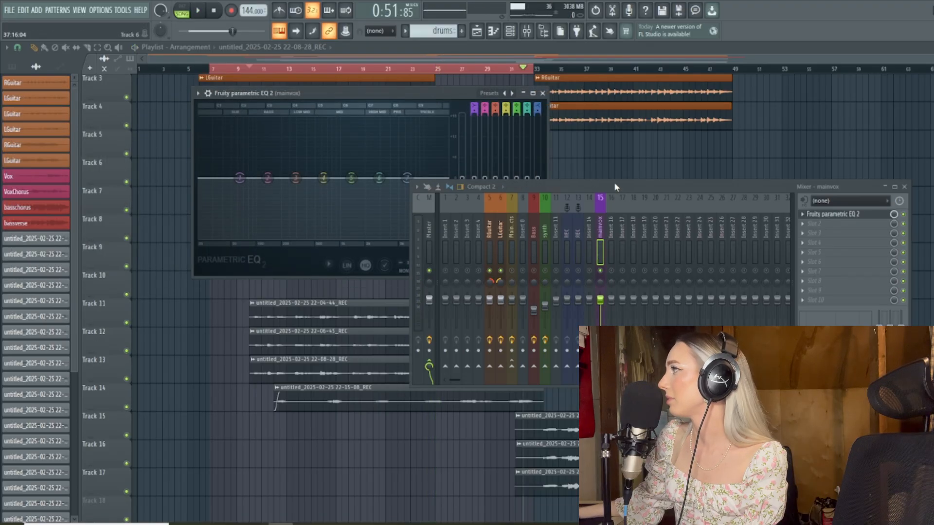
pyautogui.moveTo(604, 188); pyautogui.dragTo(616, 187)
pyautogui.click(848, 213)
pyautogui.click(848, 213)
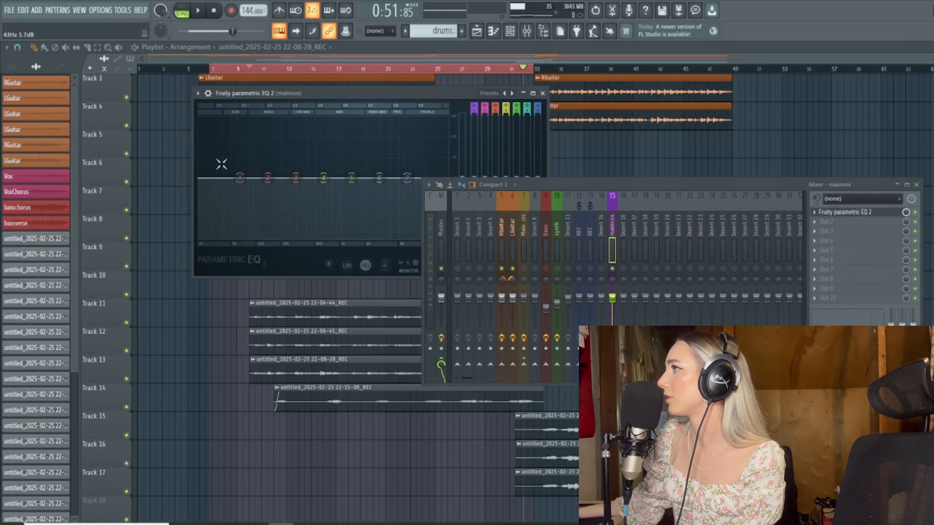
pyautogui.rightClick(238, 179)
pyautogui.moveTo(257, 205)
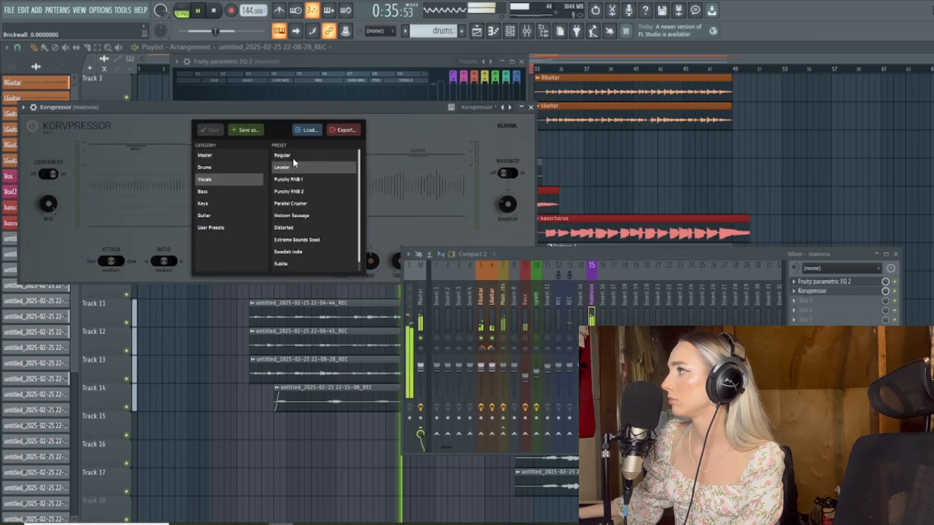
# - Audition the Punchy RNB 1 and Swedish Indie vocal presets in mainvox's Korvpressor, select Subtle and stop playback
pyautogui.click(295, 182)
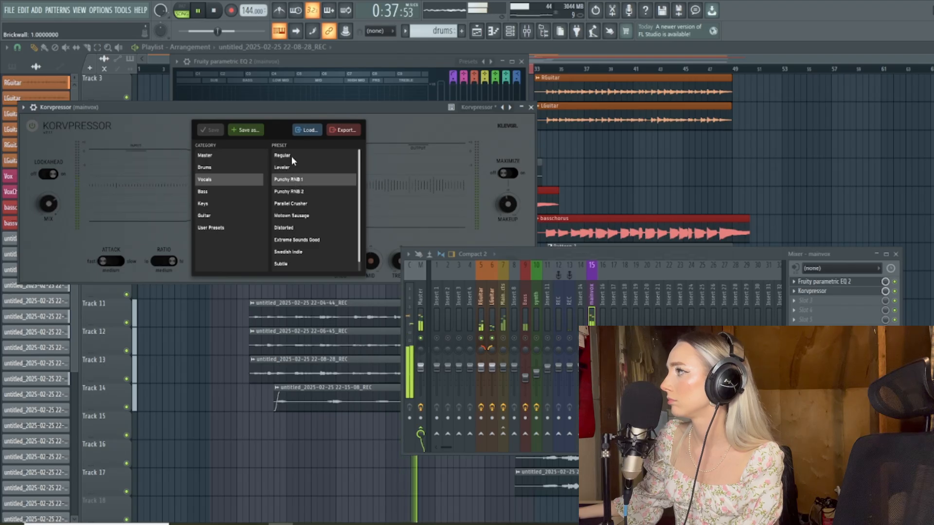
pyautogui.click(302, 253)
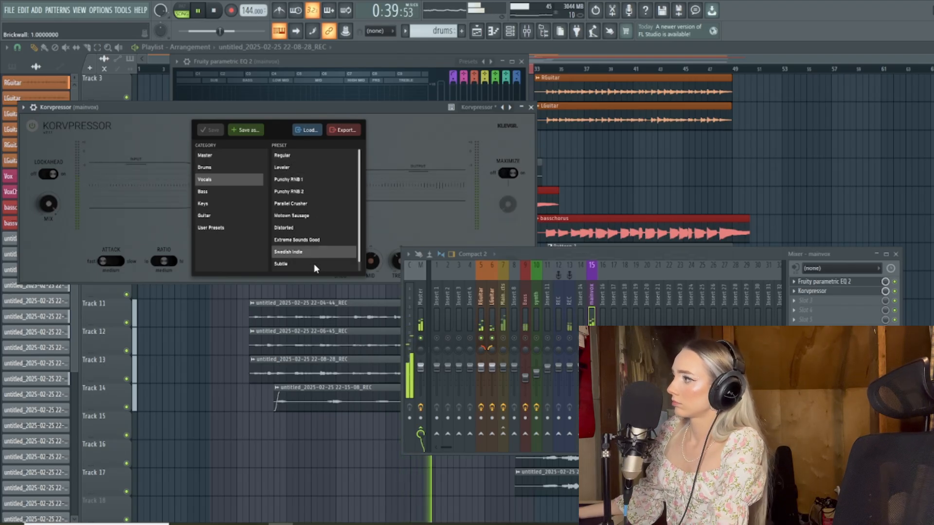
pyautogui.click(302, 264)
pyautogui.press('space')
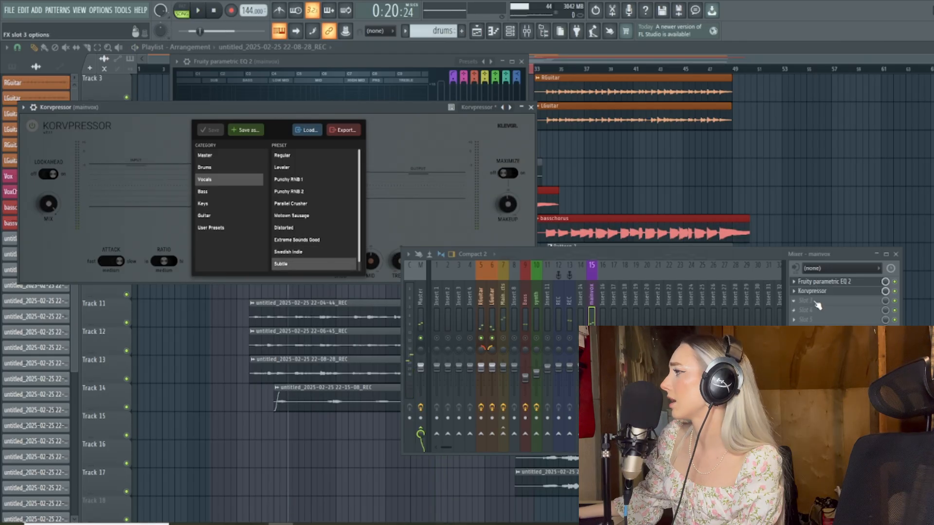
# - Load LX480 Essentials in mainvox's third effect slot, audition the Large Wood Room (480L) preset and select Medium Vocal Room
pyautogui.click(817, 305)
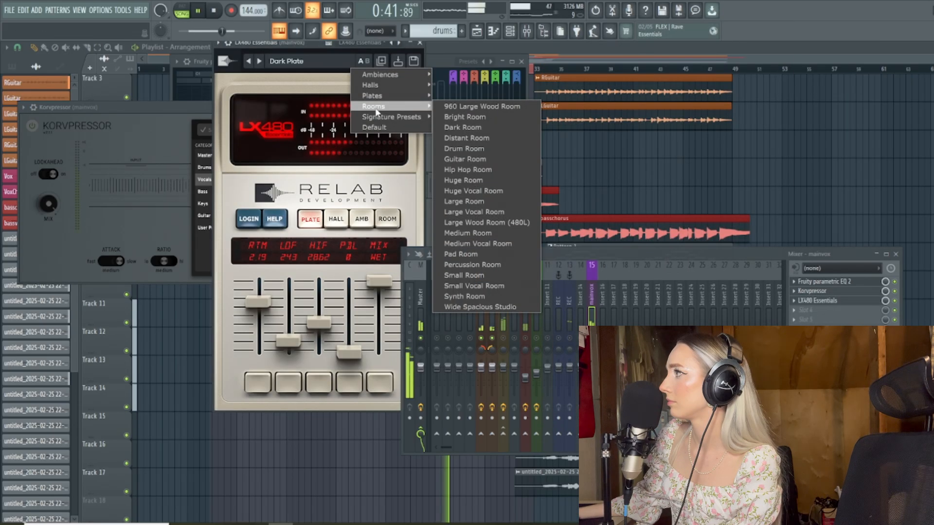
pyautogui.click(482, 217)
pyautogui.click(346, 63)
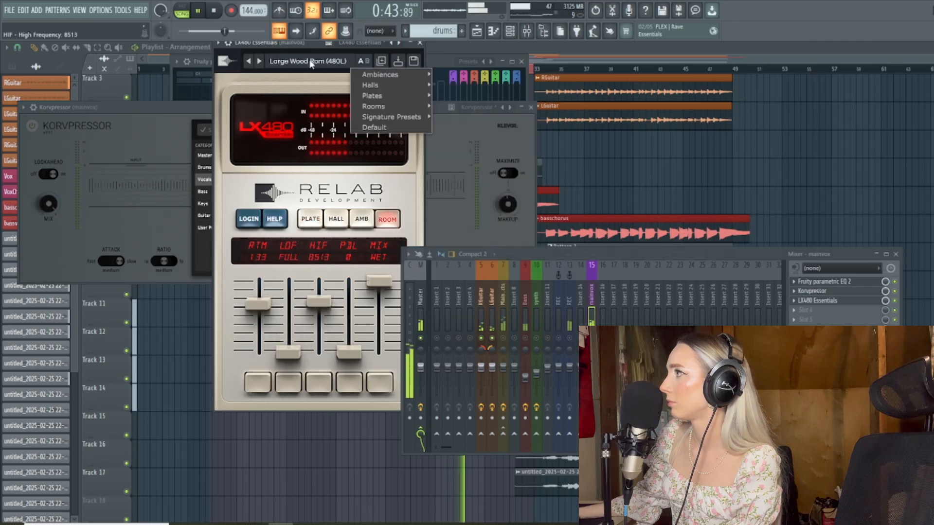
pyautogui.moveTo(389, 106)
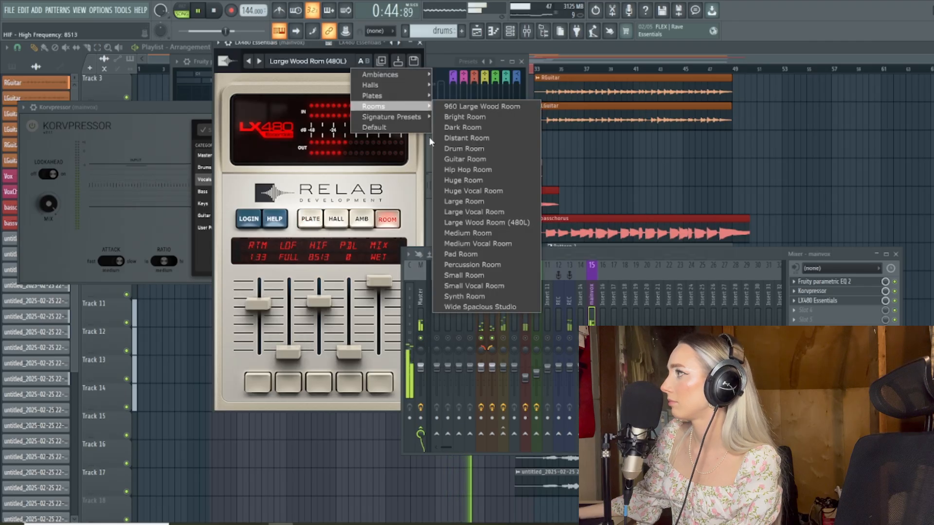
pyautogui.click(469, 213)
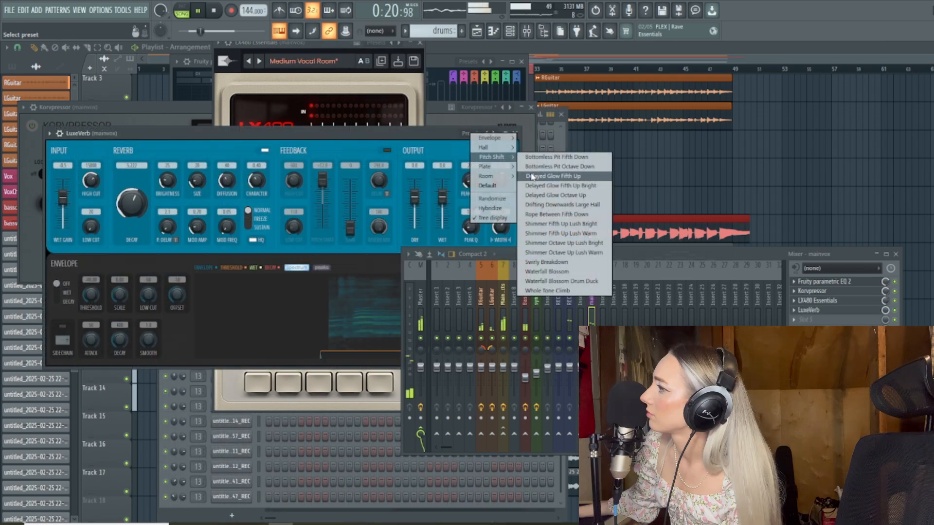
# - Apply the Bright Plate preset to LuxeVerb on the mainvox mixer track and leave its preset list
pyautogui.click(540, 176)
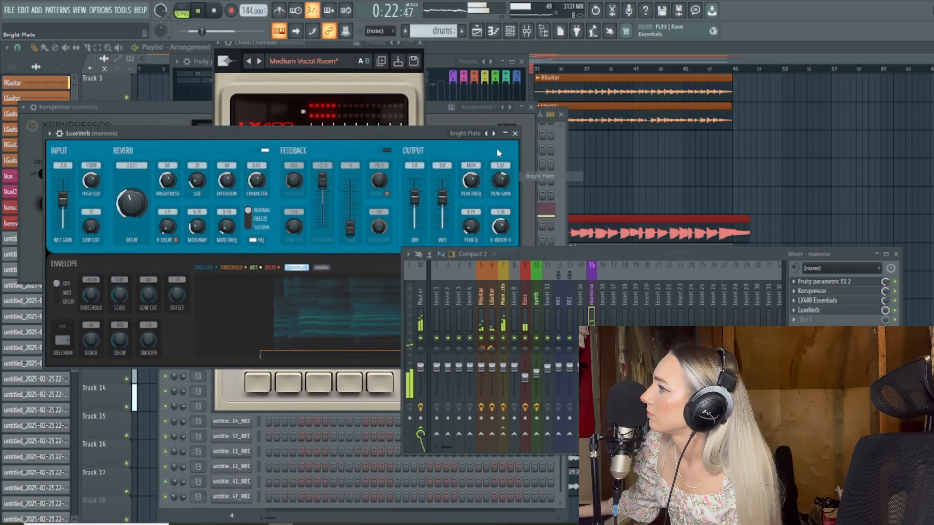
pyautogui.click(474, 134)
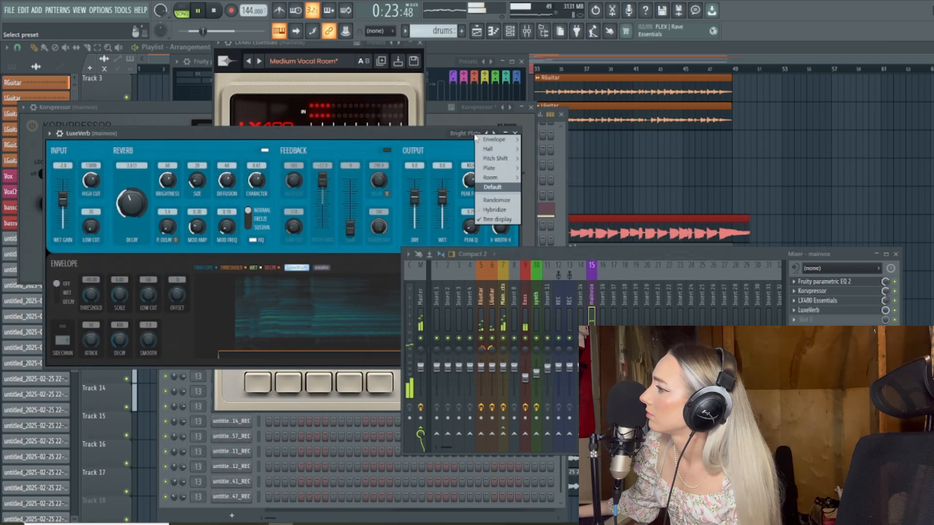
pyautogui.click(448, 133)
pyautogui.click(448, 133)
pyautogui.click(425, 134)
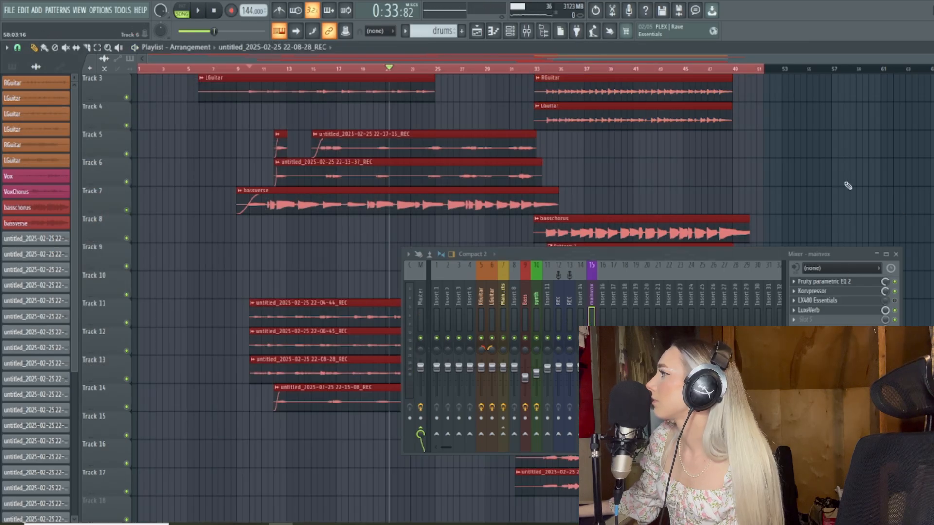
# - Deselect the playlist clips, then place the playhead at about bar 19 with the mixer moved clear of the arrangement
pyautogui.click(845, 191)
pyautogui.rightClick(845, 191)
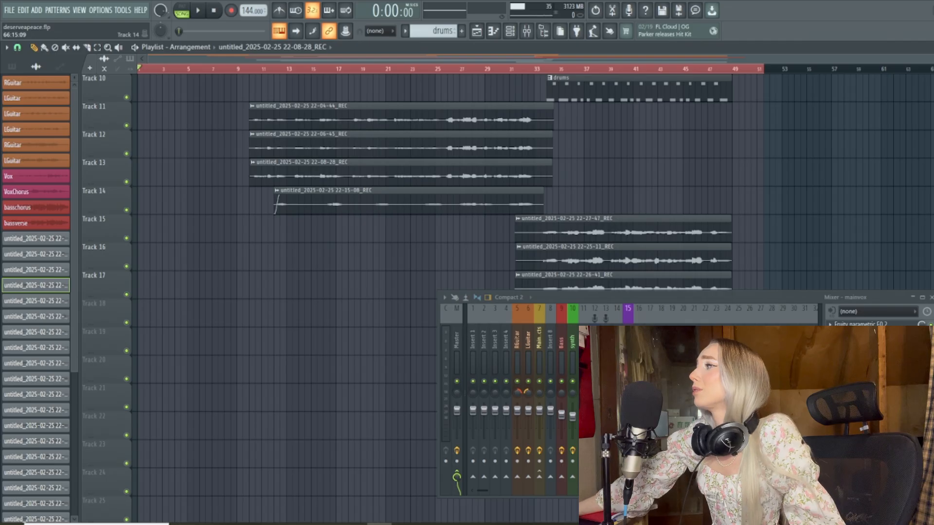
pyautogui.click(368, 72)
pyautogui.moveTo(766, 297); pyautogui.dragTo(932, 238)
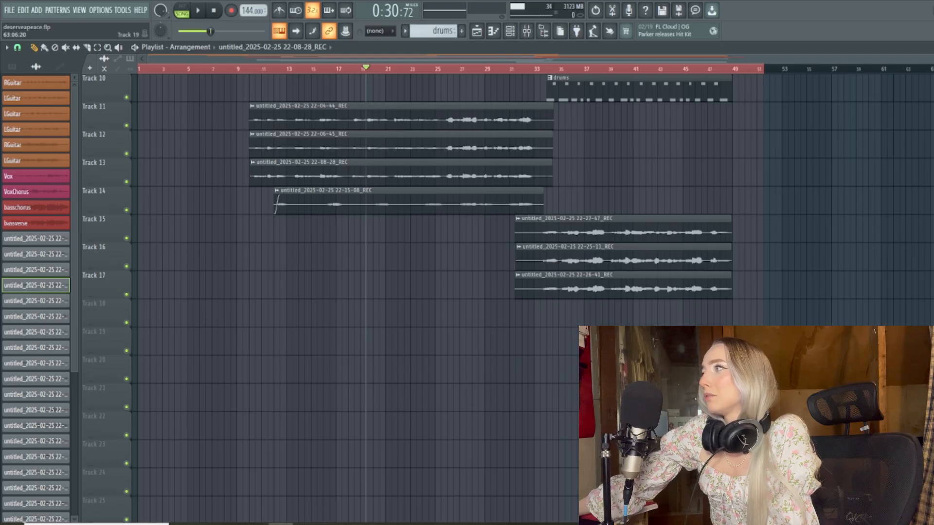
# - Play the full arrangement from the start through about bar 50 with the mixer moved aside, then stop playback
pyautogui.scroll(3, 503, 304)
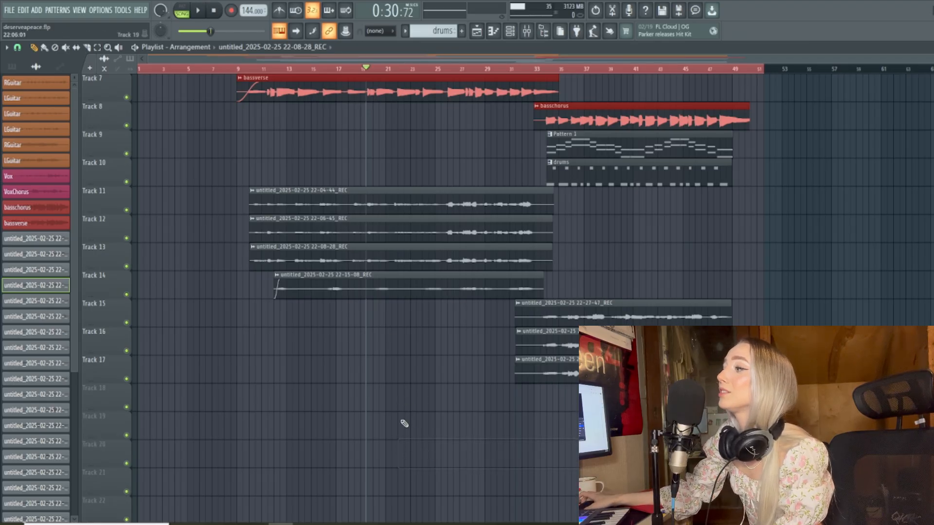
pyautogui.scroll(3, 400, 418)
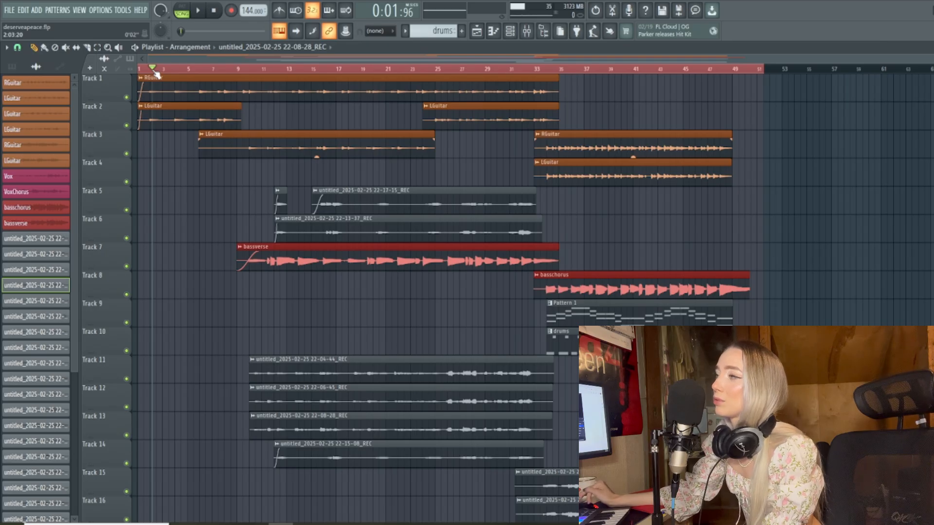
pyautogui.press('F9')
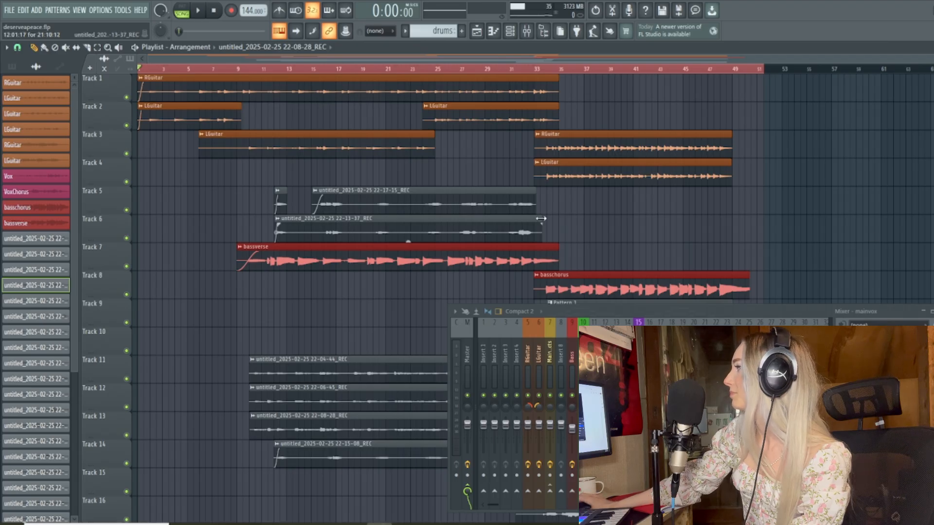
pyautogui.click(197, 12)
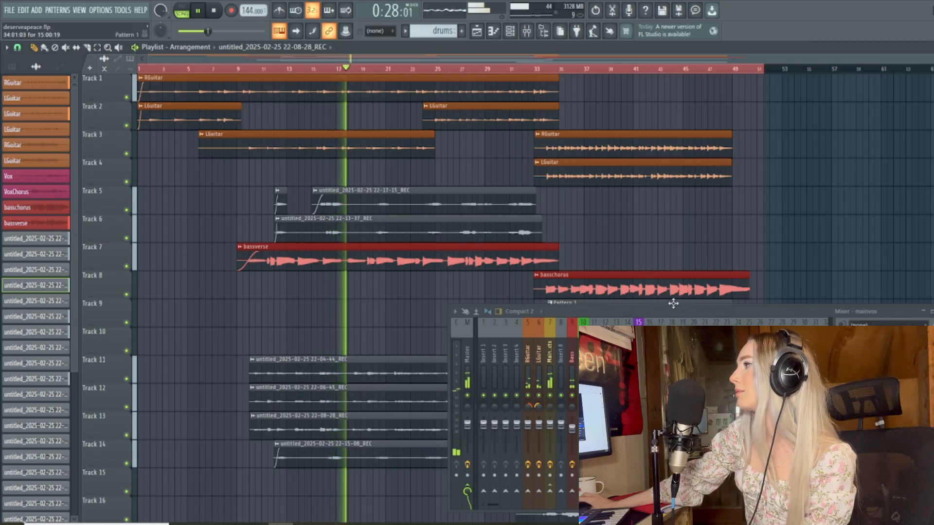
pyautogui.moveTo(672, 303); pyautogui.dragTo(933, 105)
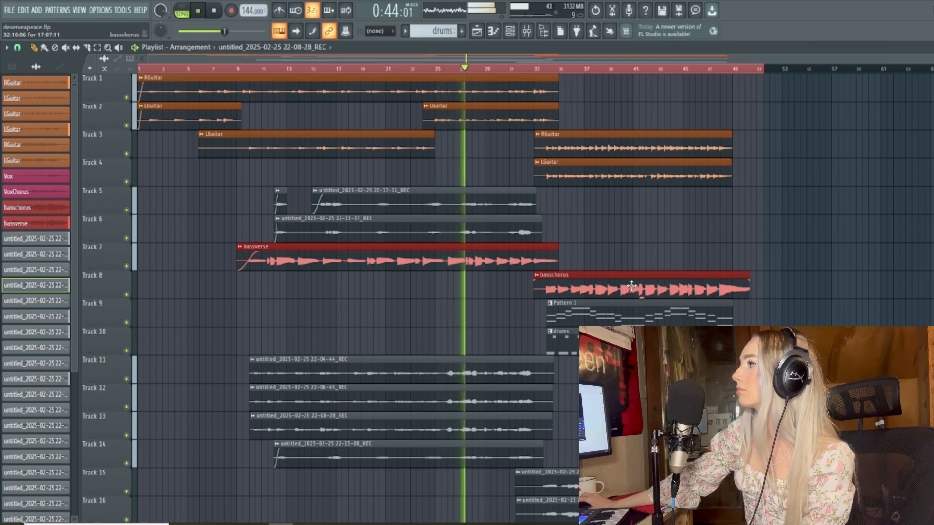
pyautogui.scroll(-1, 631, 286)
pyautogui.scroll(-1, 631, 286)
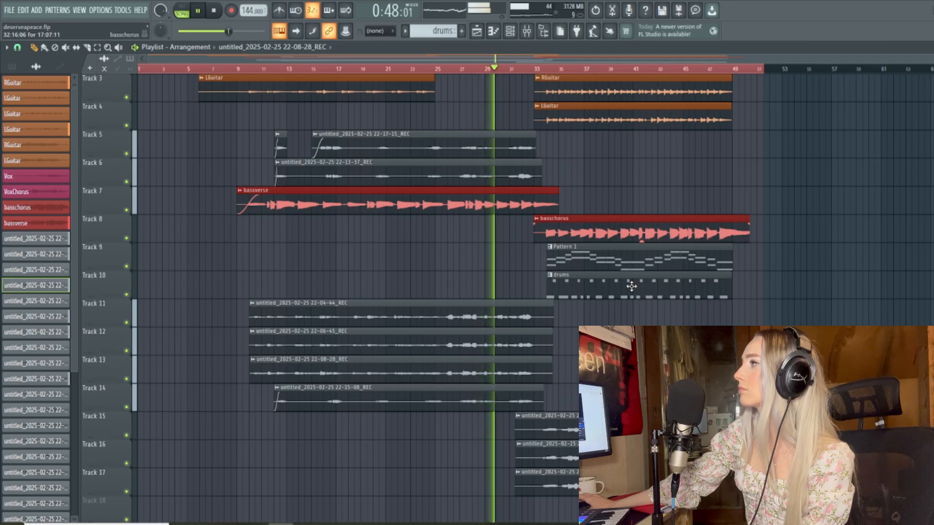
pyautogui.scroll(1, 631, 286)
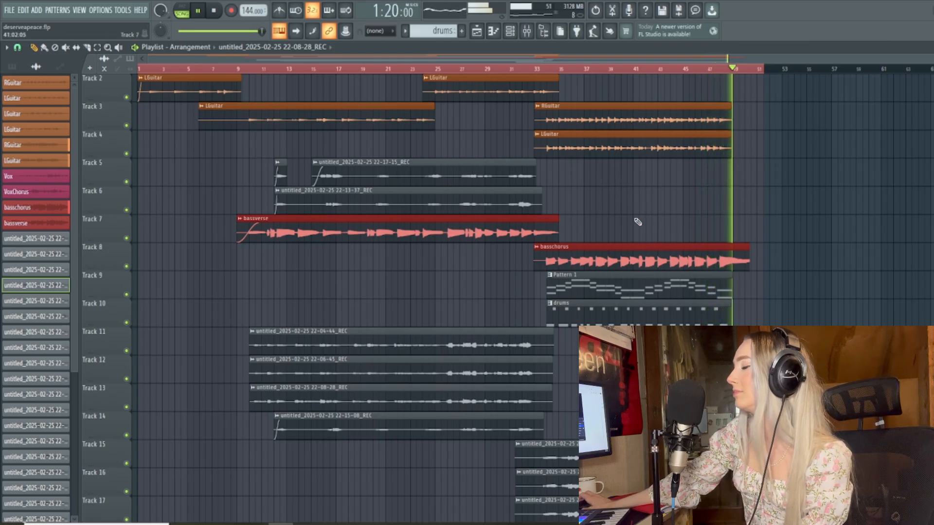
pyautogui.click(198, 10)
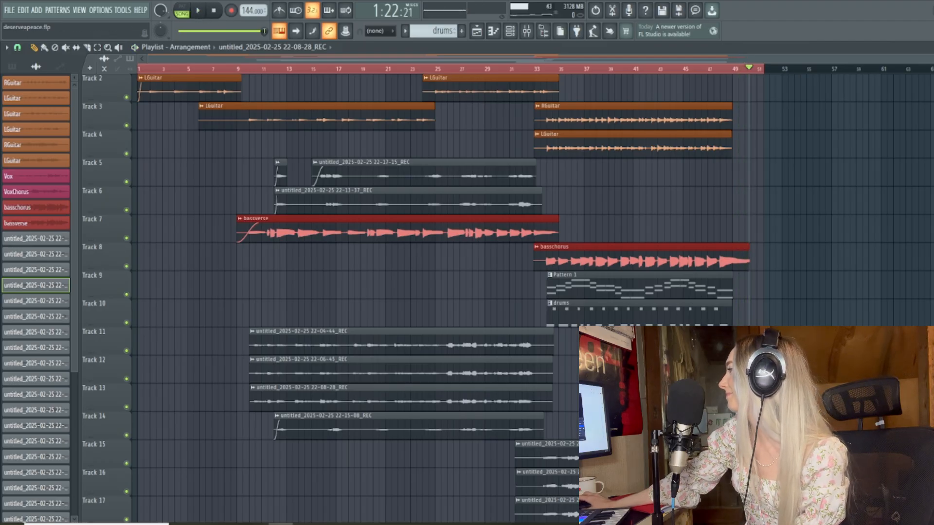